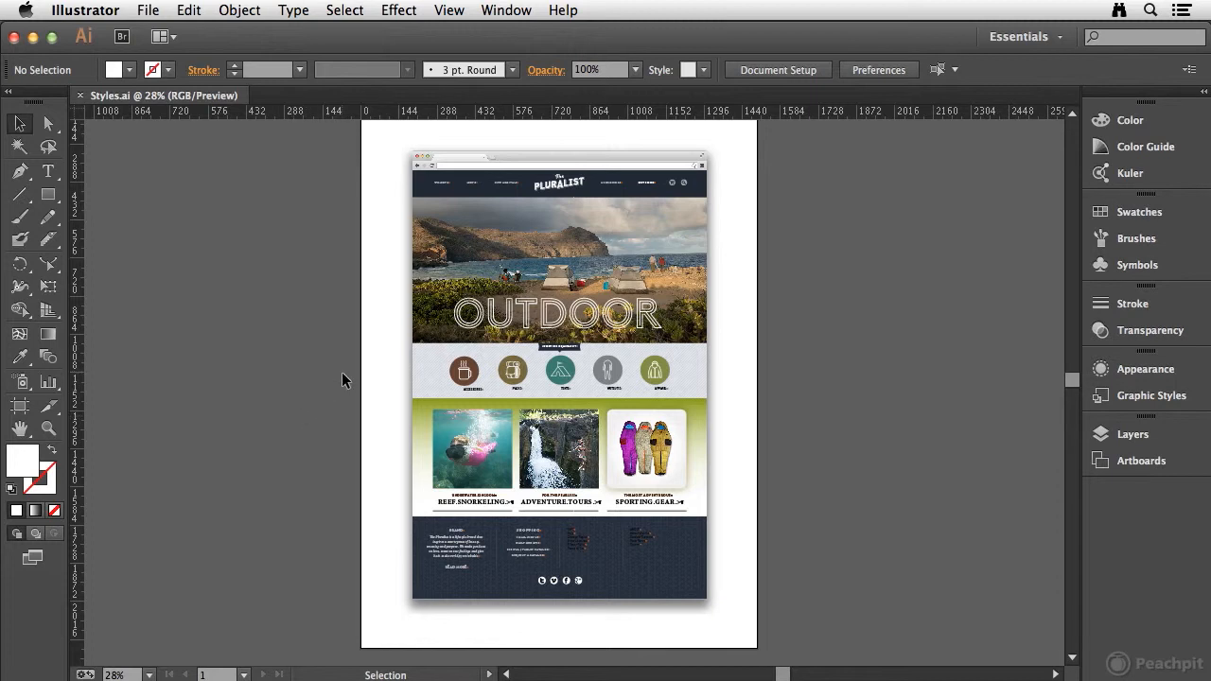
Apply the Icon Text paragraph style to the ACCESSORIES label beneath the mug icon
key(ctrl+space)
drag(383, 328, 747, 416)
drag(616, 413, 614, 335)
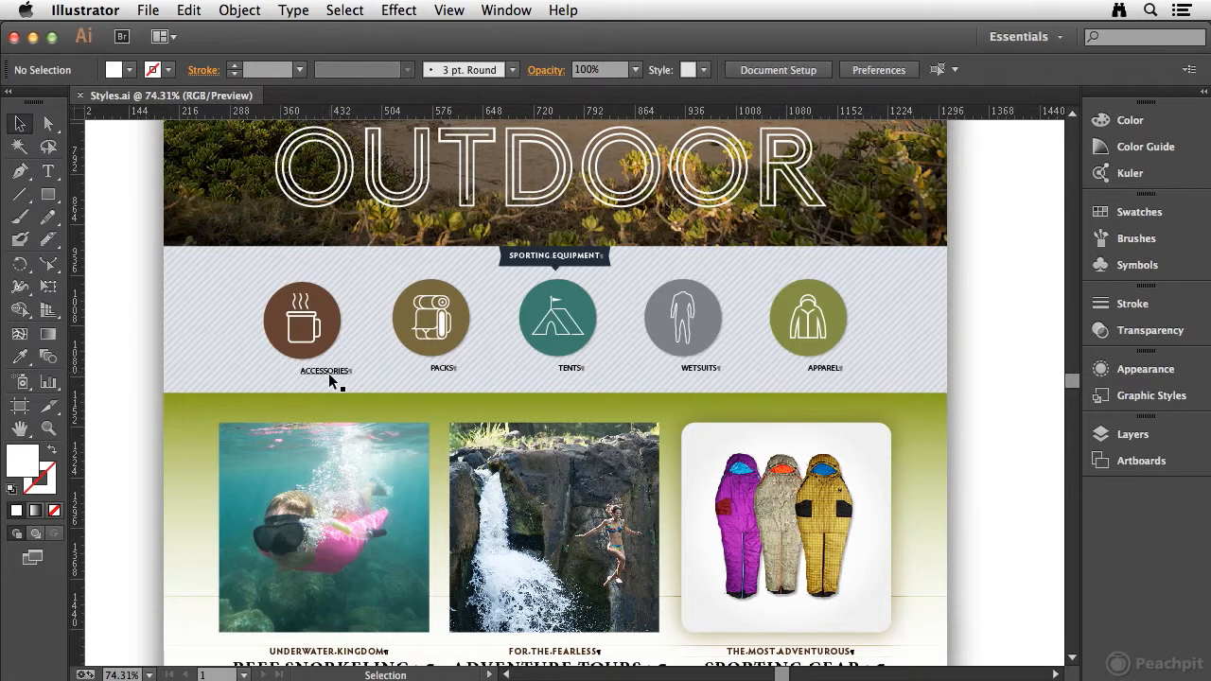
click(47, 171)
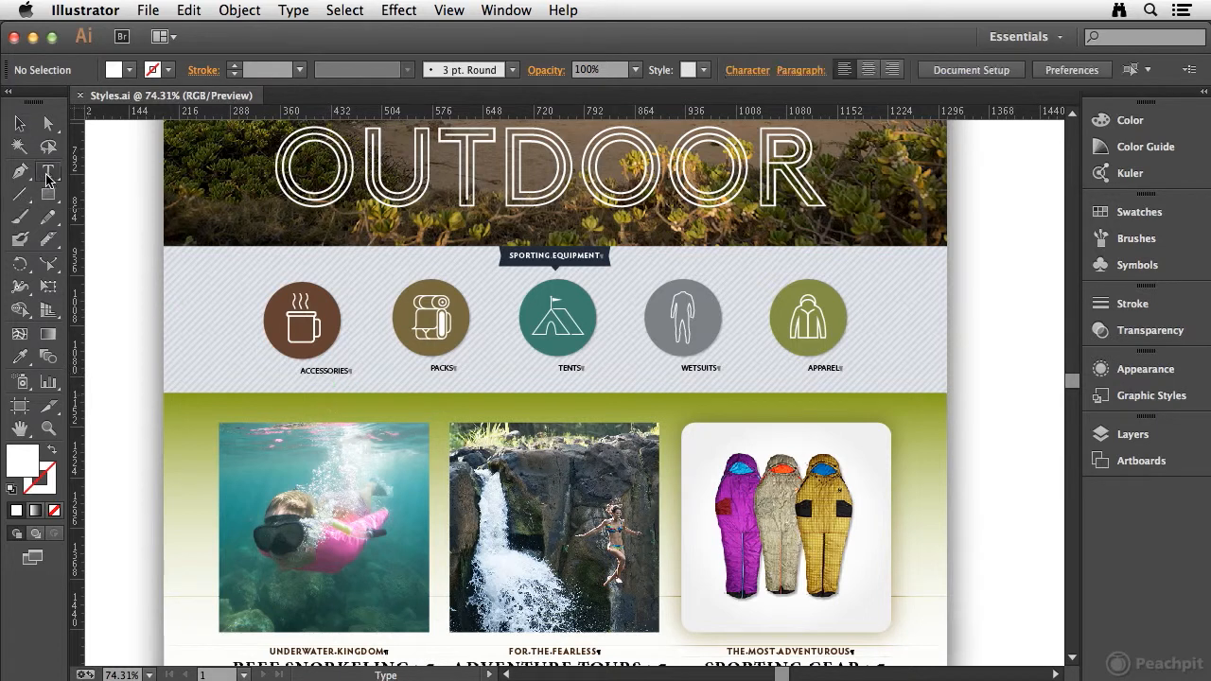
double_click(314, 369)
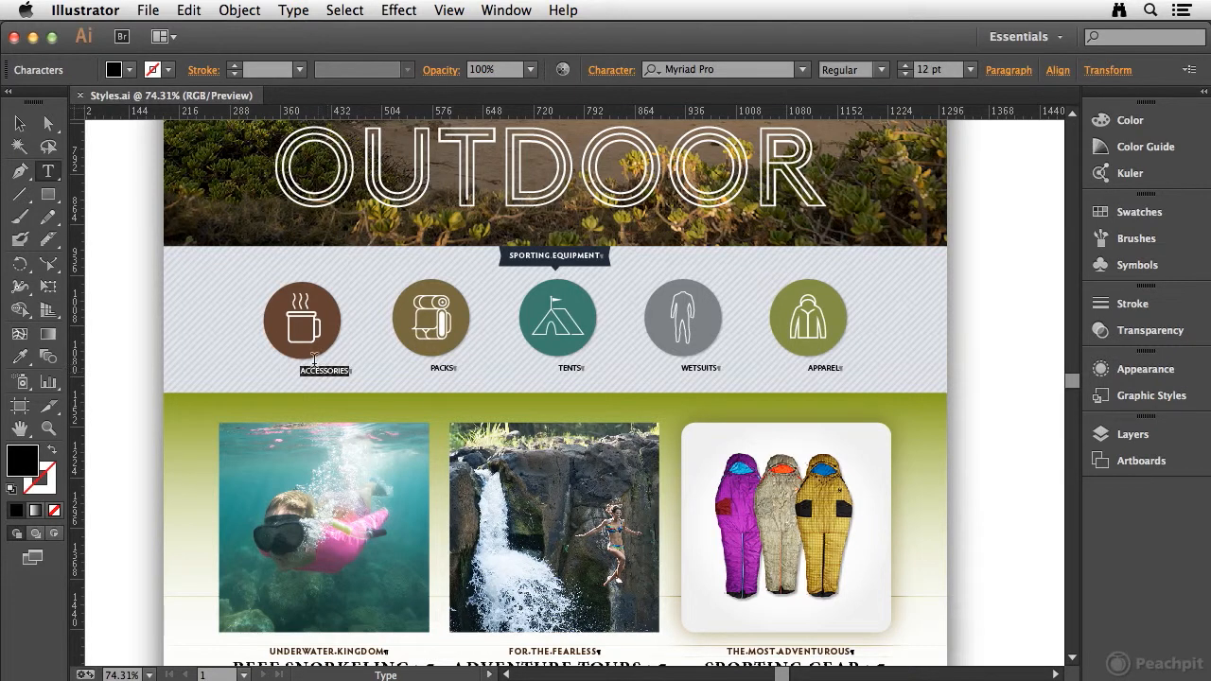
key(ctrl+space)
drag(224, 260, 372, 400)
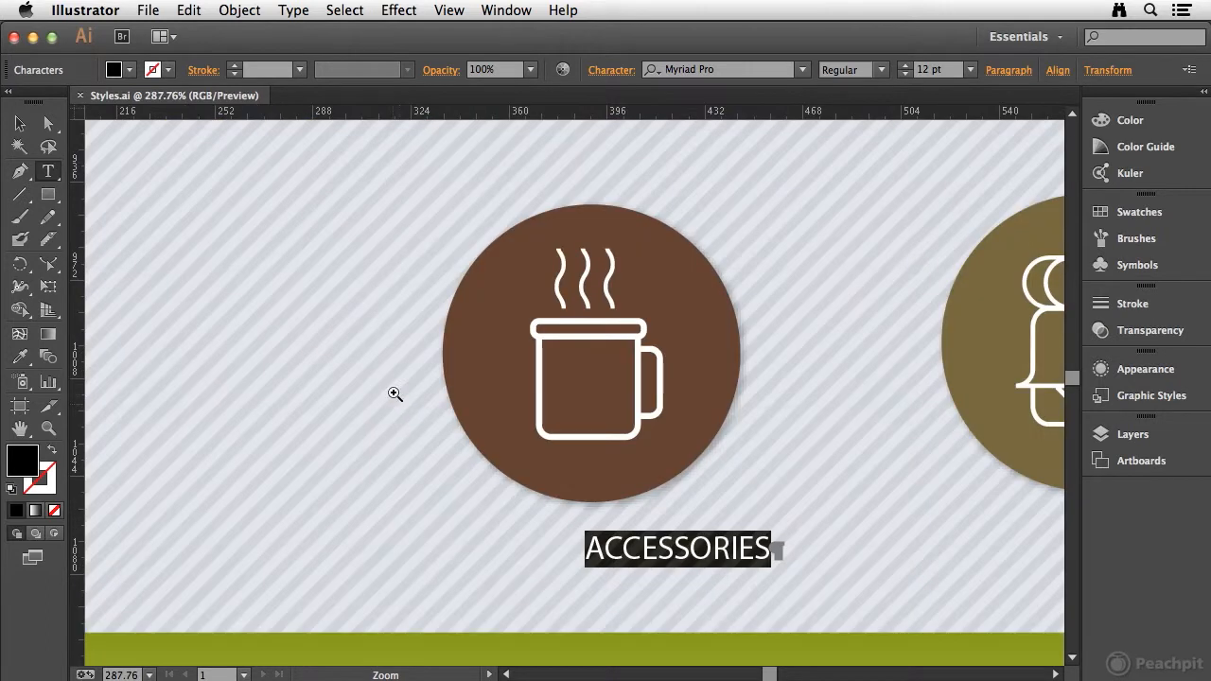
key(space)
drag(724, 498, 514, 451)
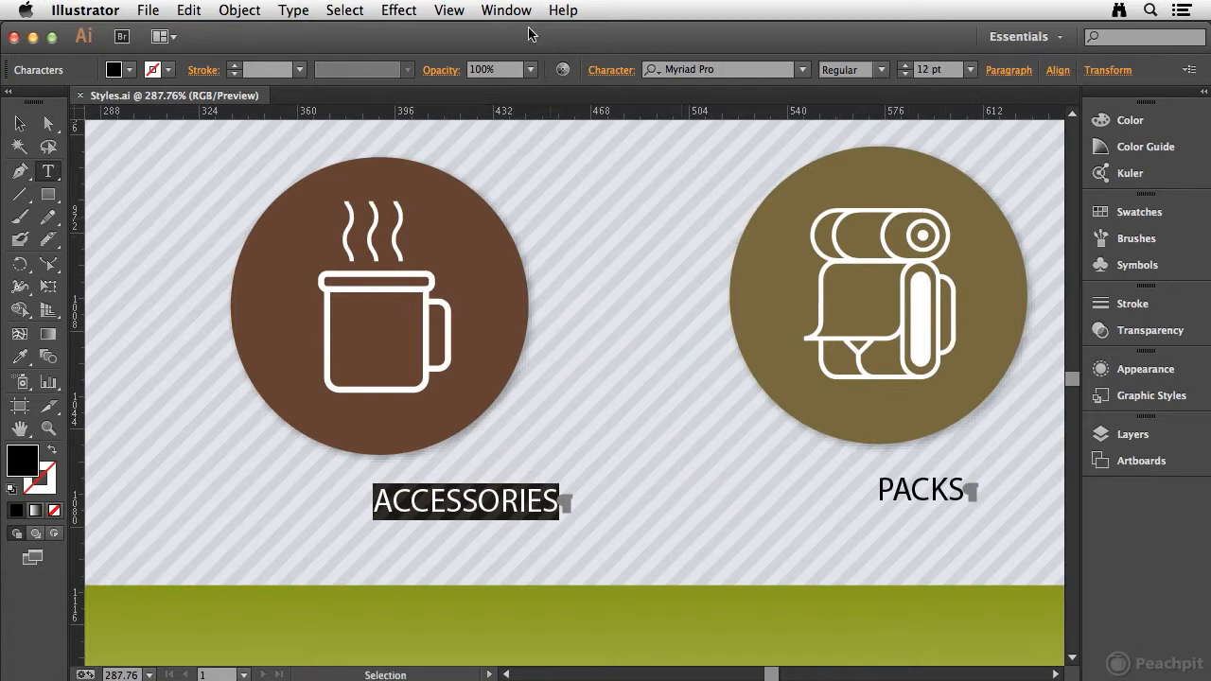
click(506, 9)
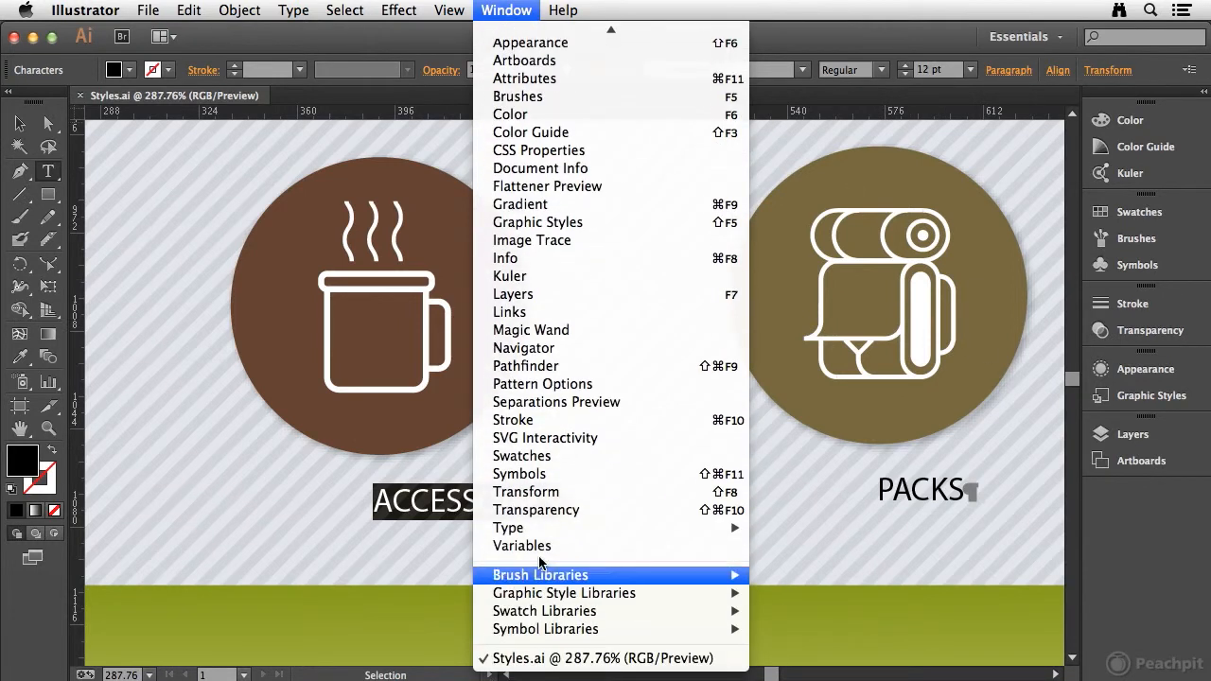
mouse_move(662, 527)
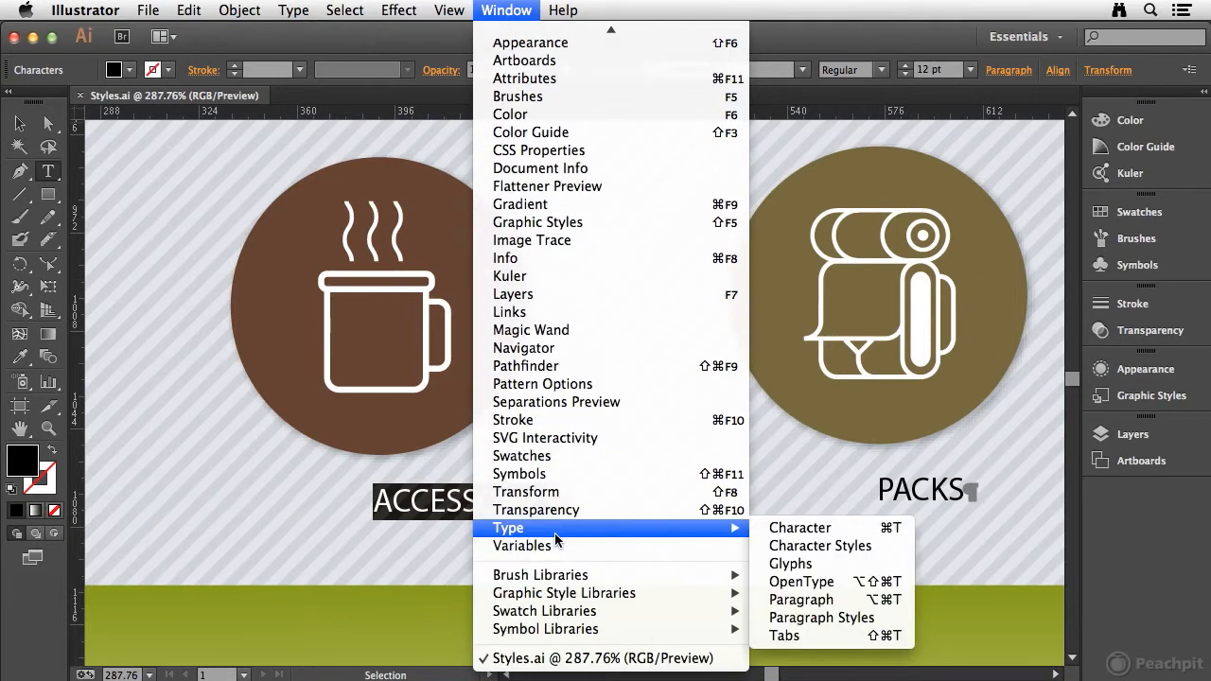
click(809, 618)
drag(905, 398, 892, 263)
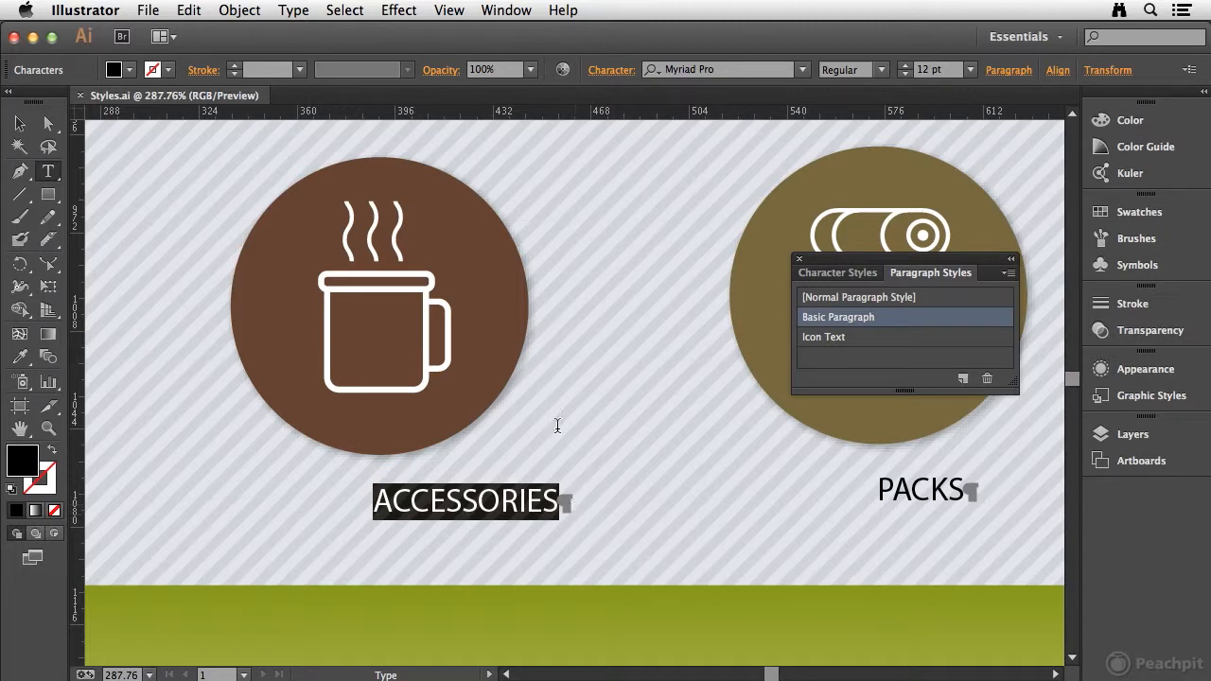
click(875, 338)
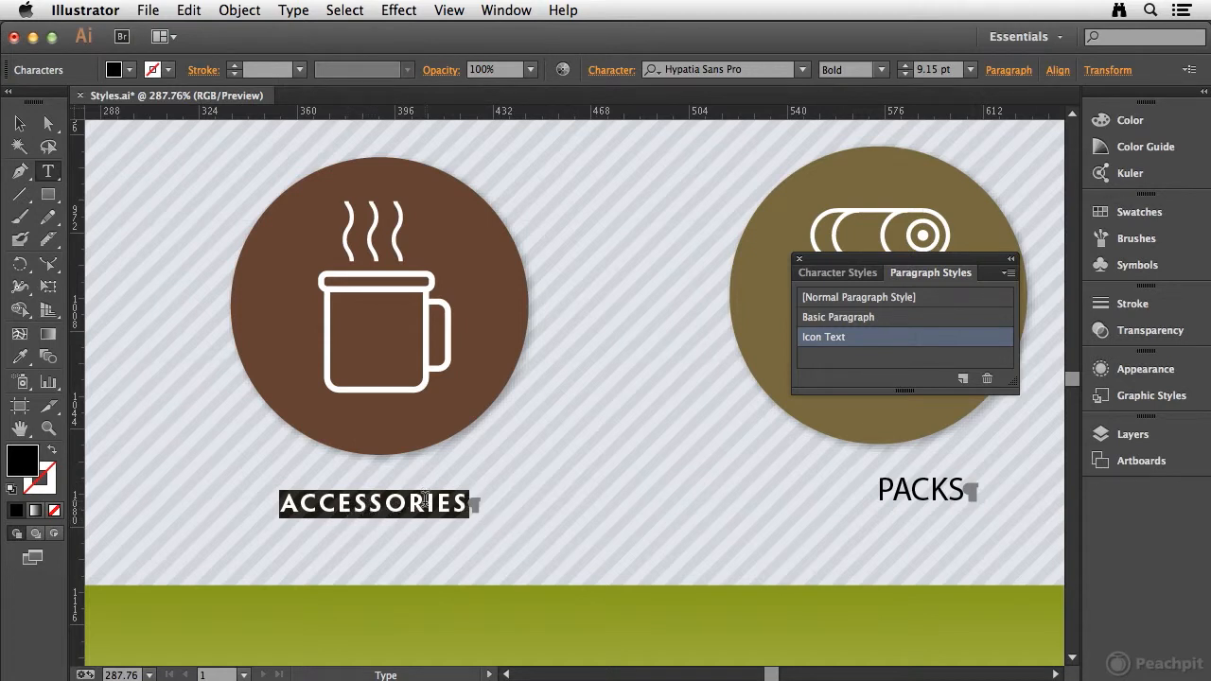
Apply the Icon Text paragraph style to the PACKS label and turn off the display of hidden characters
click(922, 488)
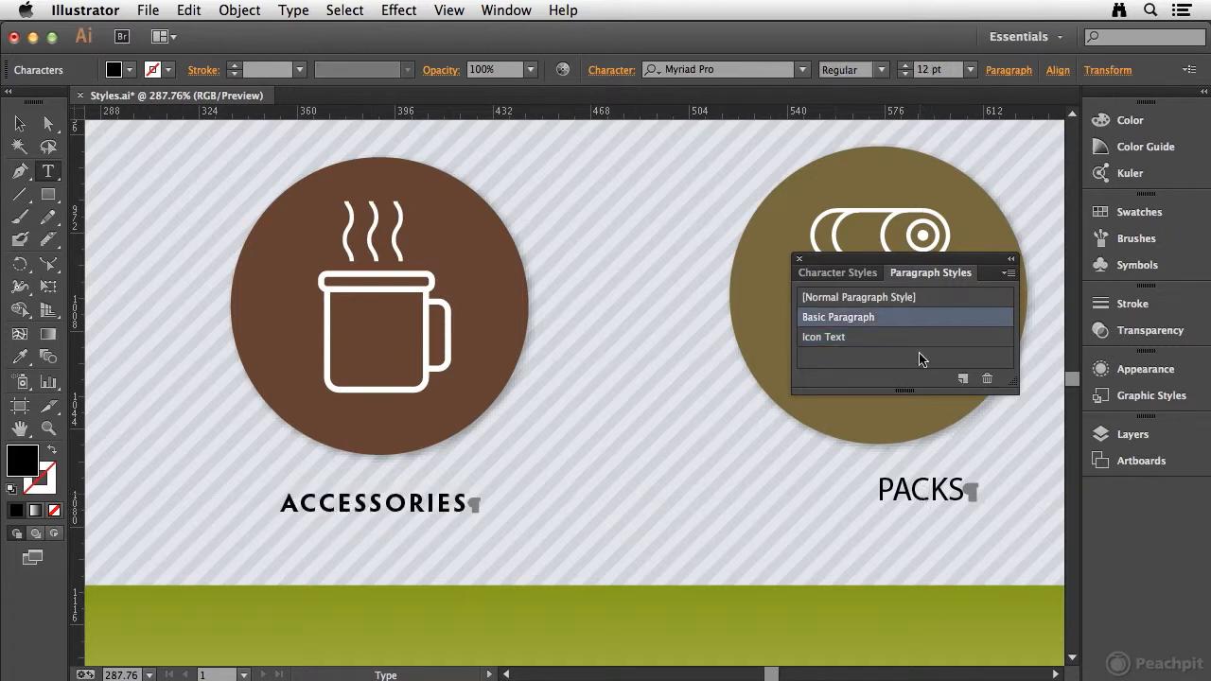
click(868, 339)
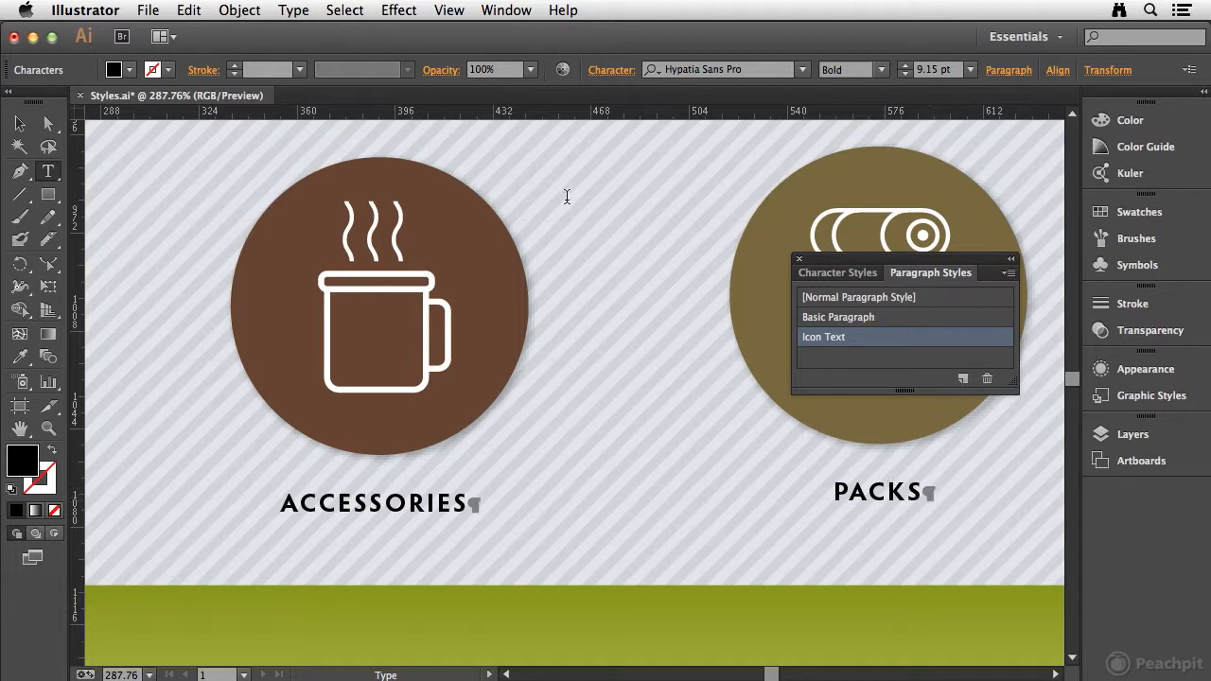
click(295, 13)
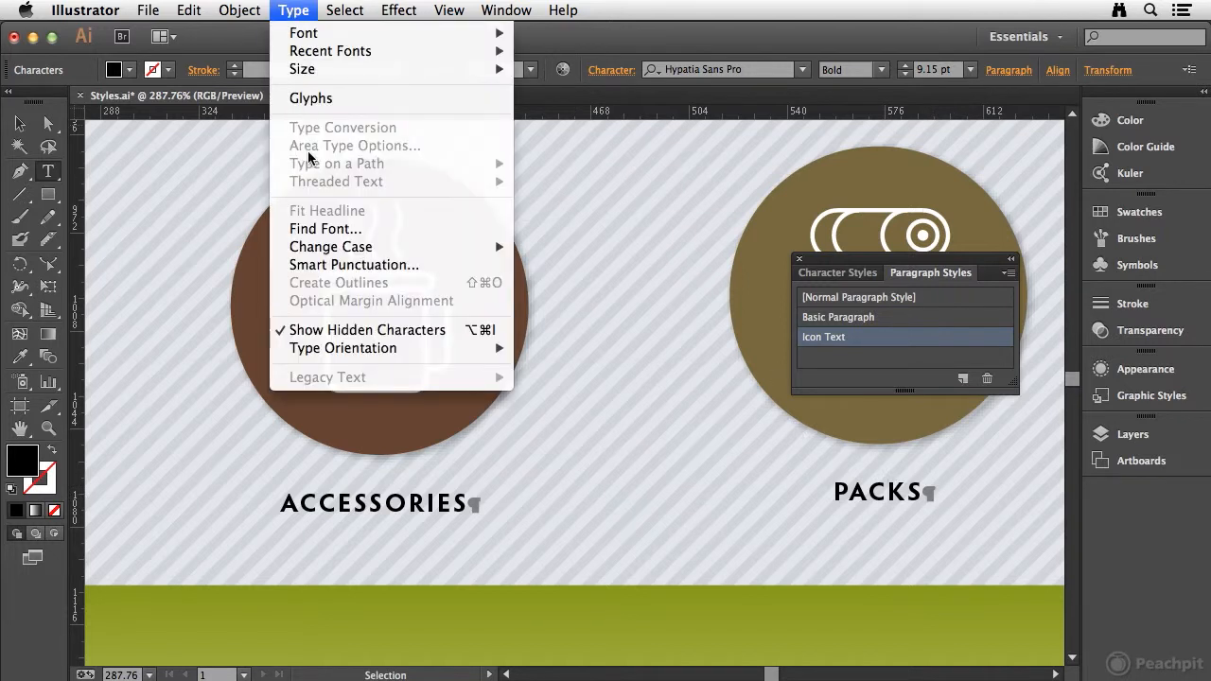
click(350, 329)
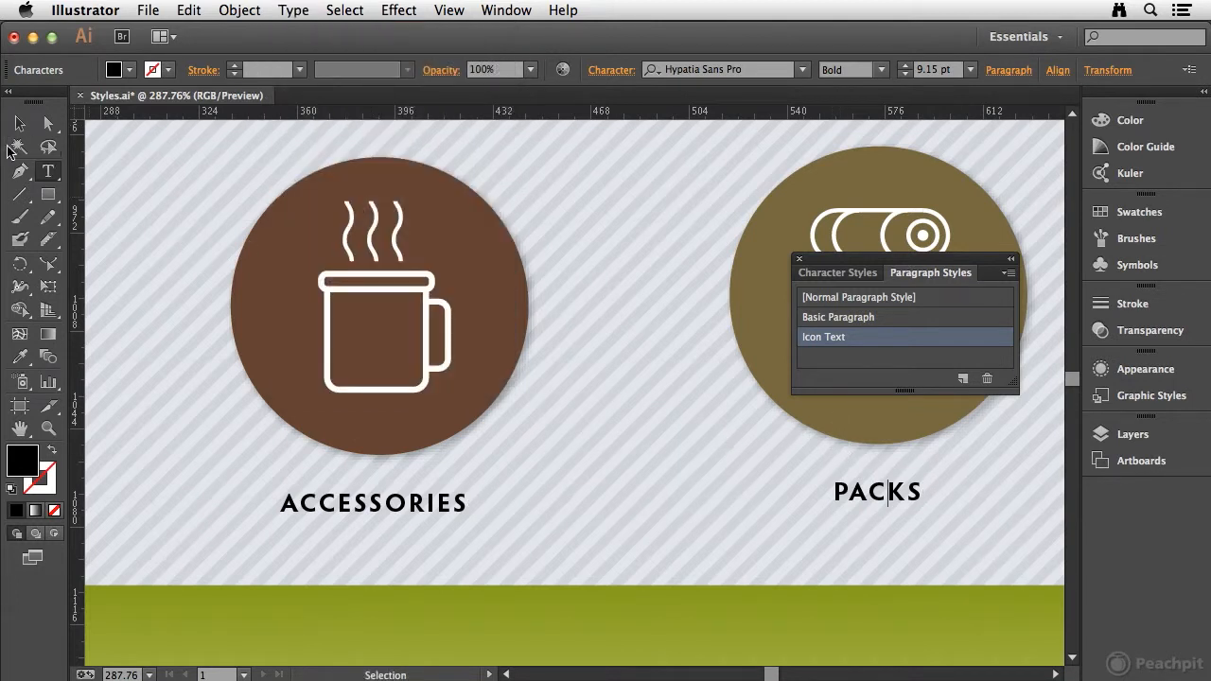
Apply the Icon Text paragraph style to the TENTS, WETSUITS and APPAREL labels together and deselect them
click(19, 124)
drag(989, 455, 203, 387)
drag(523, 400, 214, 473)
drag(372, 442, 202, 482)
click(172, 484)
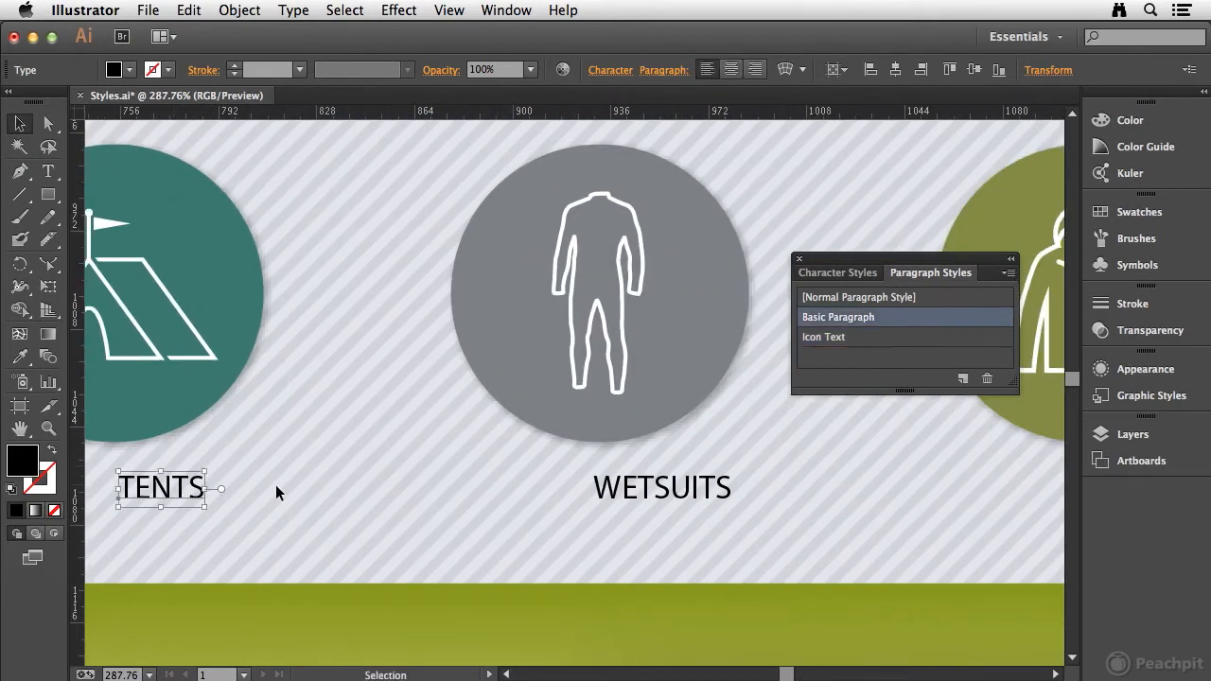
shift+click(644, 490)
drag(986, 486, 662, 470)
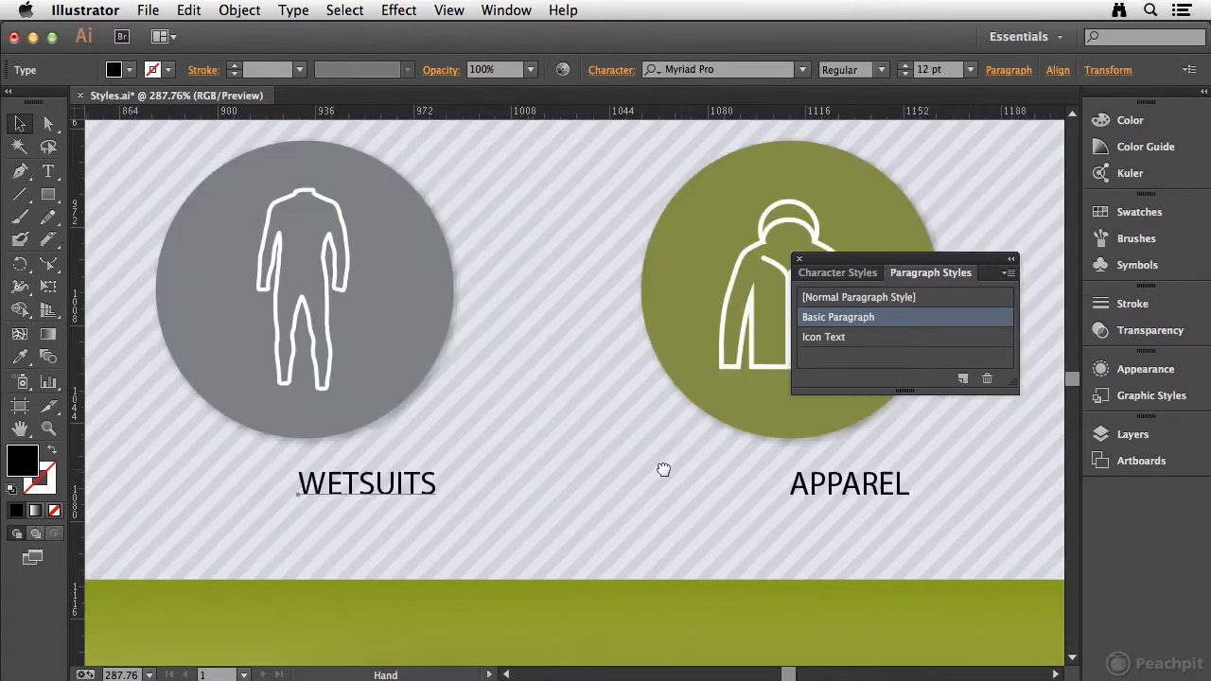
shift+click(849, 488)
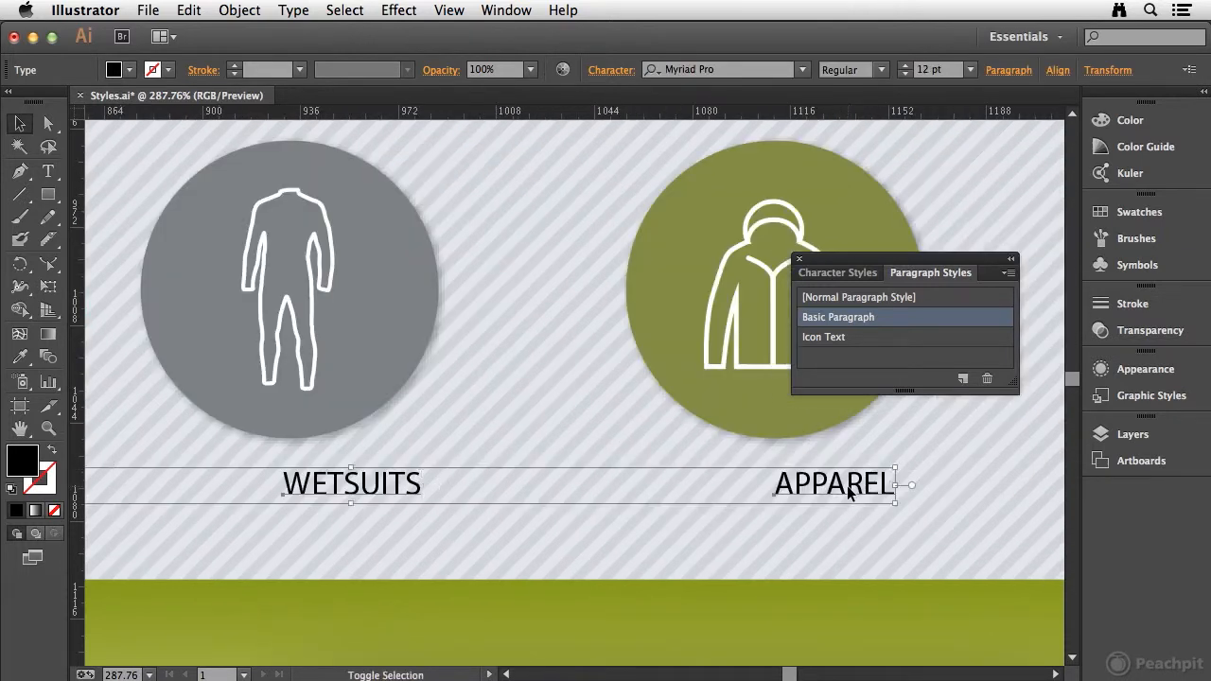
click(882, 342)
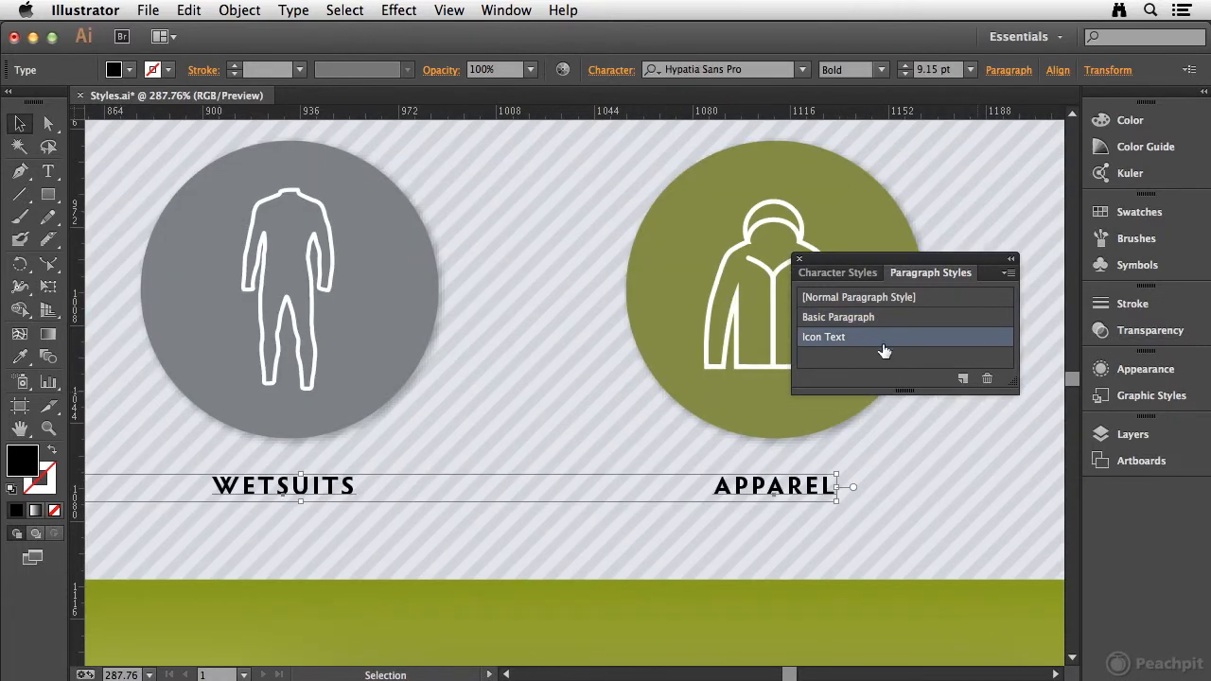
click(925, 466)
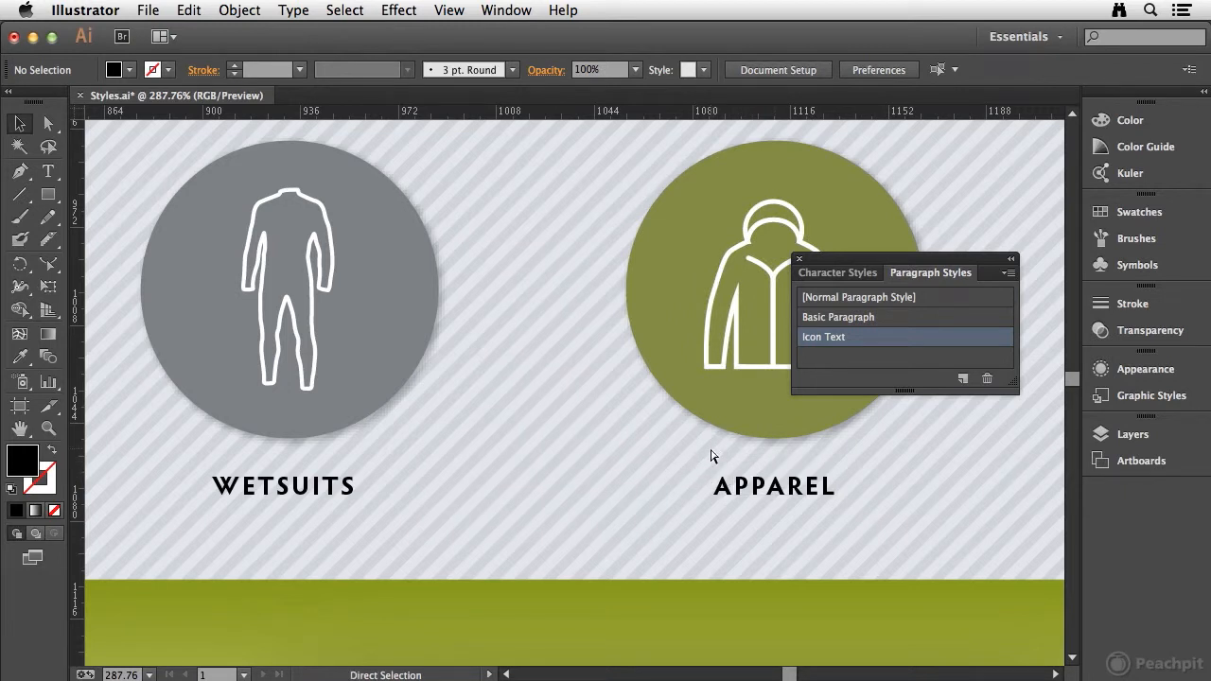
Create a paragraph style named Footer Heading Text from the SHOPPING heading in the page footer
key(super+0)
key(z)
drag(485, 512, 723, 622)
key(space)
drag(614, 514, 688, 555)
drag(234, 305, 558, 539)
key(space)
drag(551, 431, 424, 428)
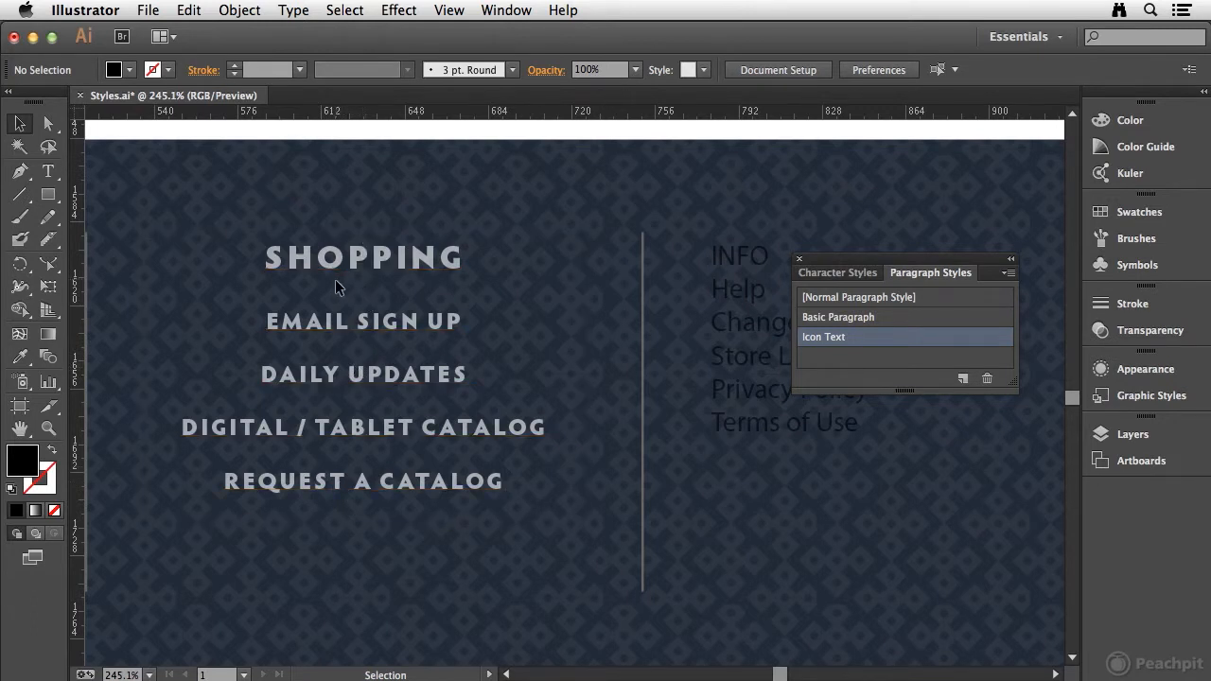
key(space)
drag(737, 315, 741, 347)
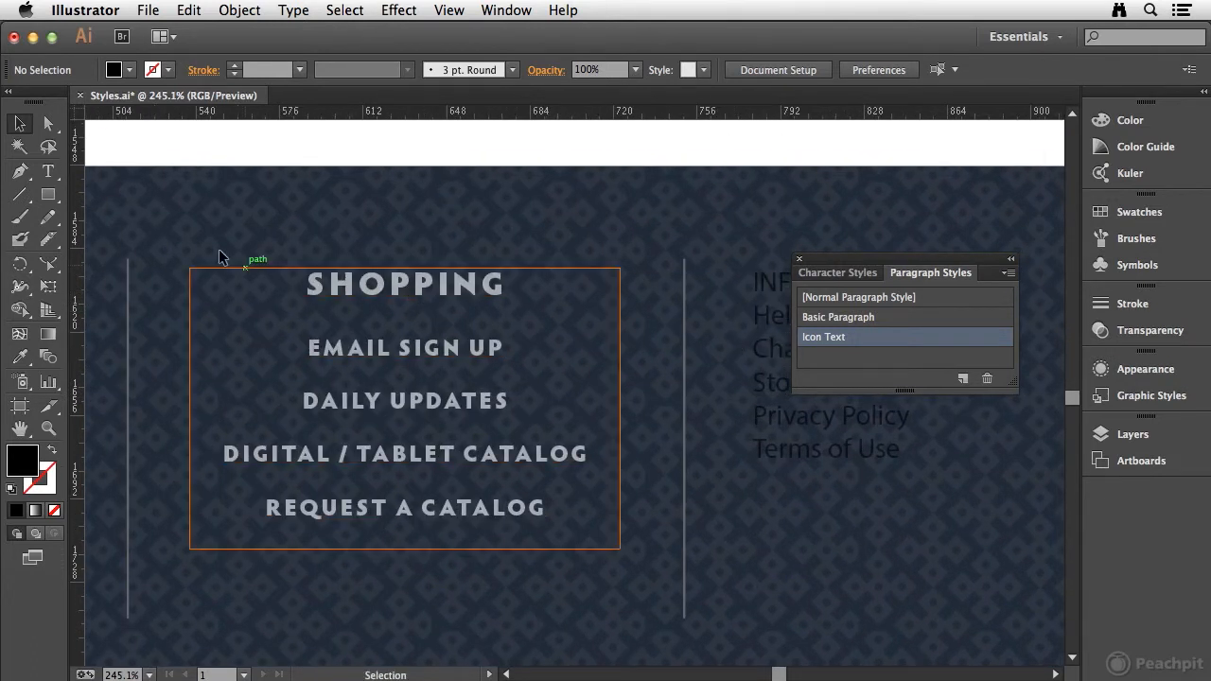
click(49, 170)
click(384, 276)
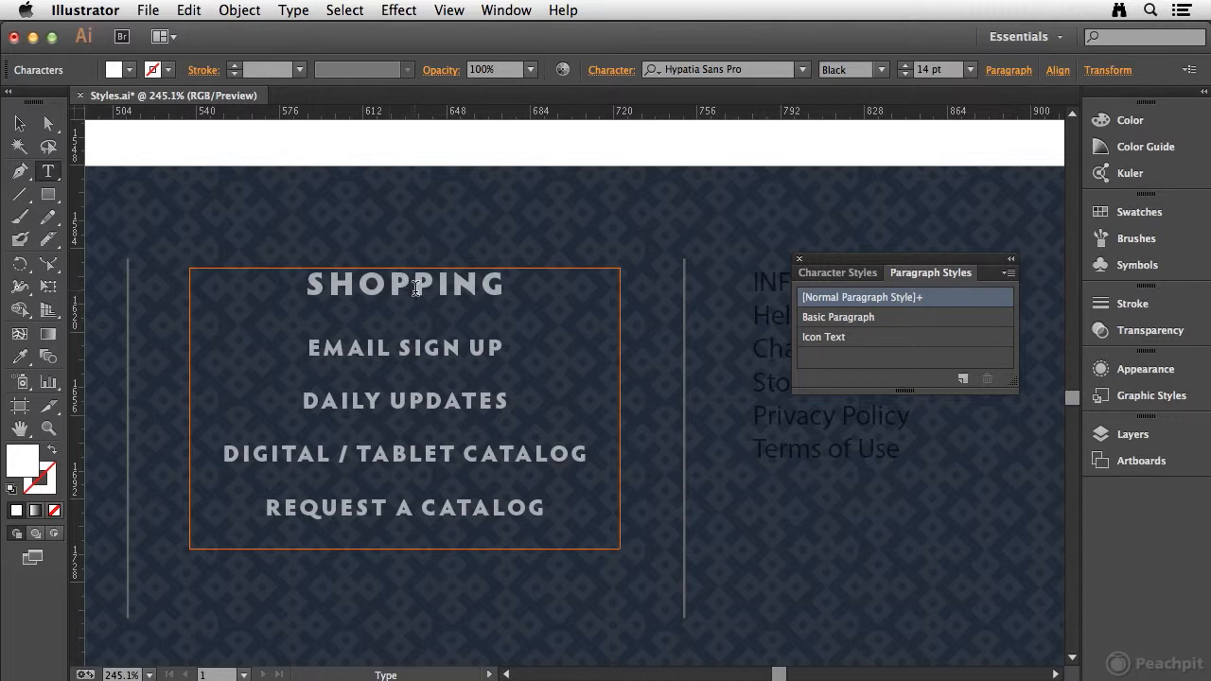
alt+click(963, 381)
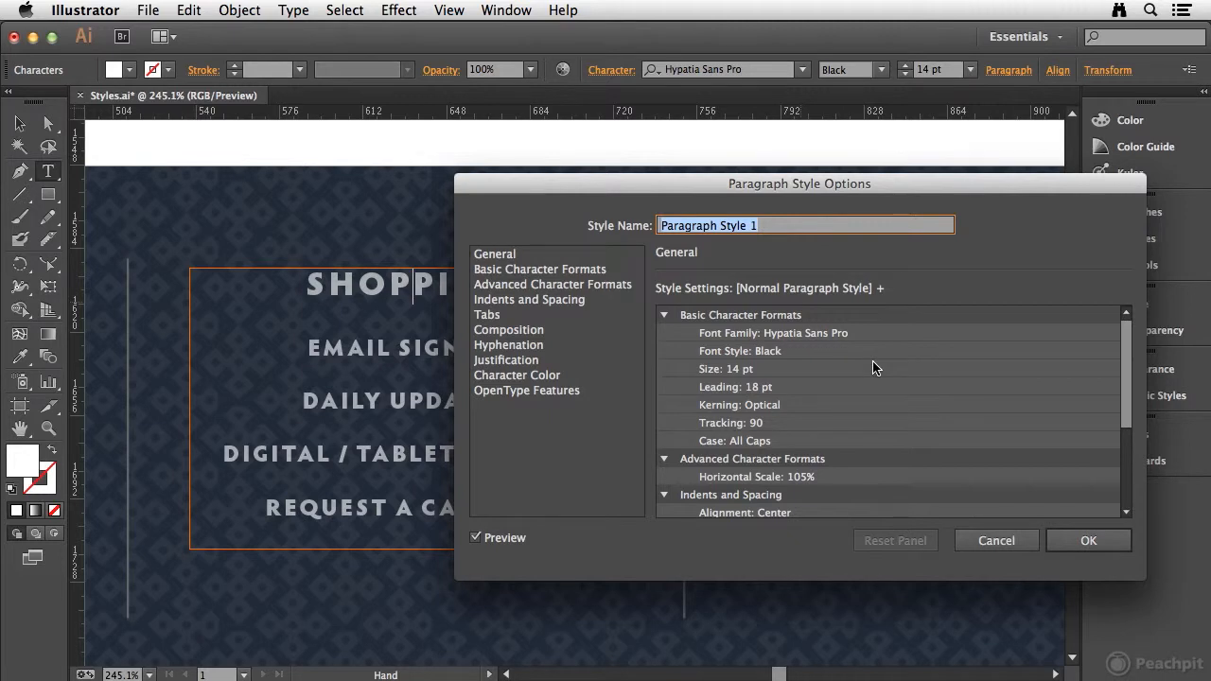
text(Footer)
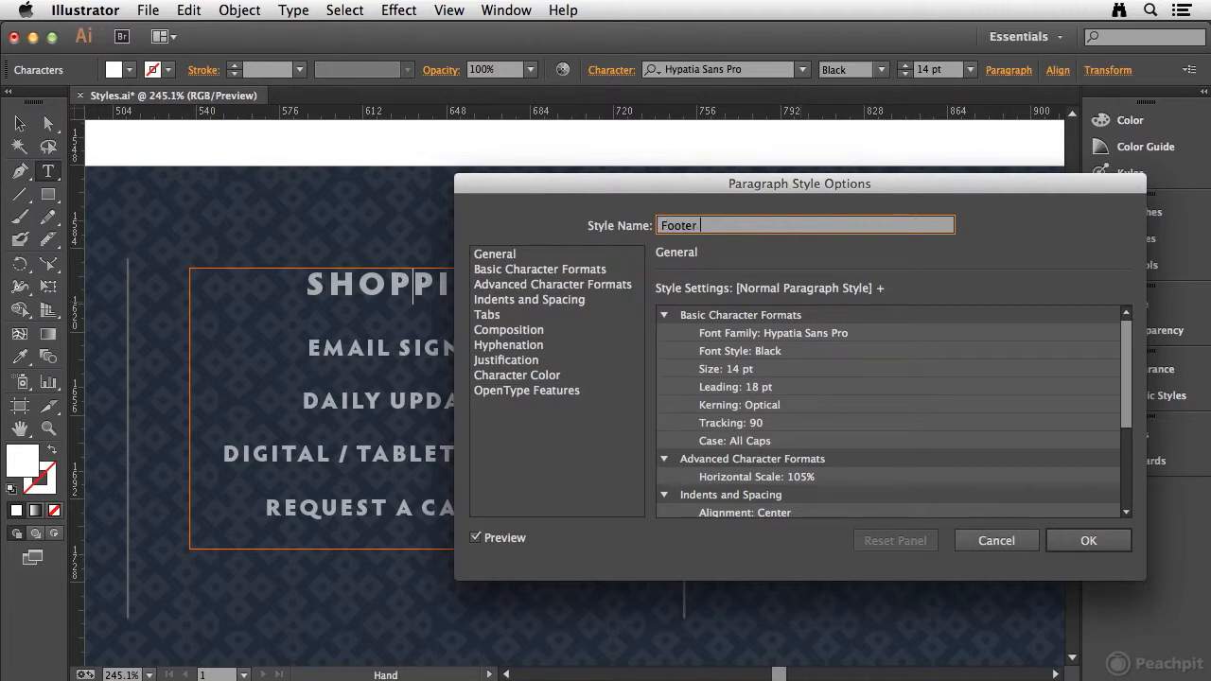
text( Heading Text)
click(1085, 540)
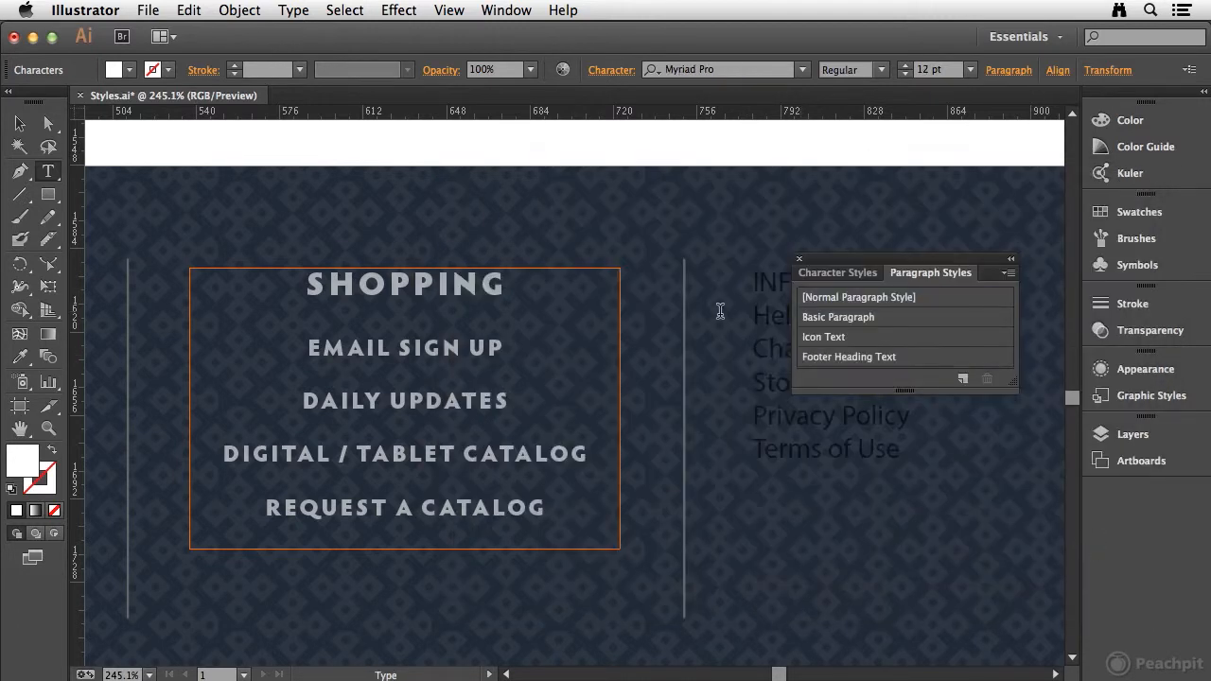
Apply the Footer Heading Text paragraph style to the whole SHOPPING heading, clearing its overrides, and check the available character styles
click(861, 360)
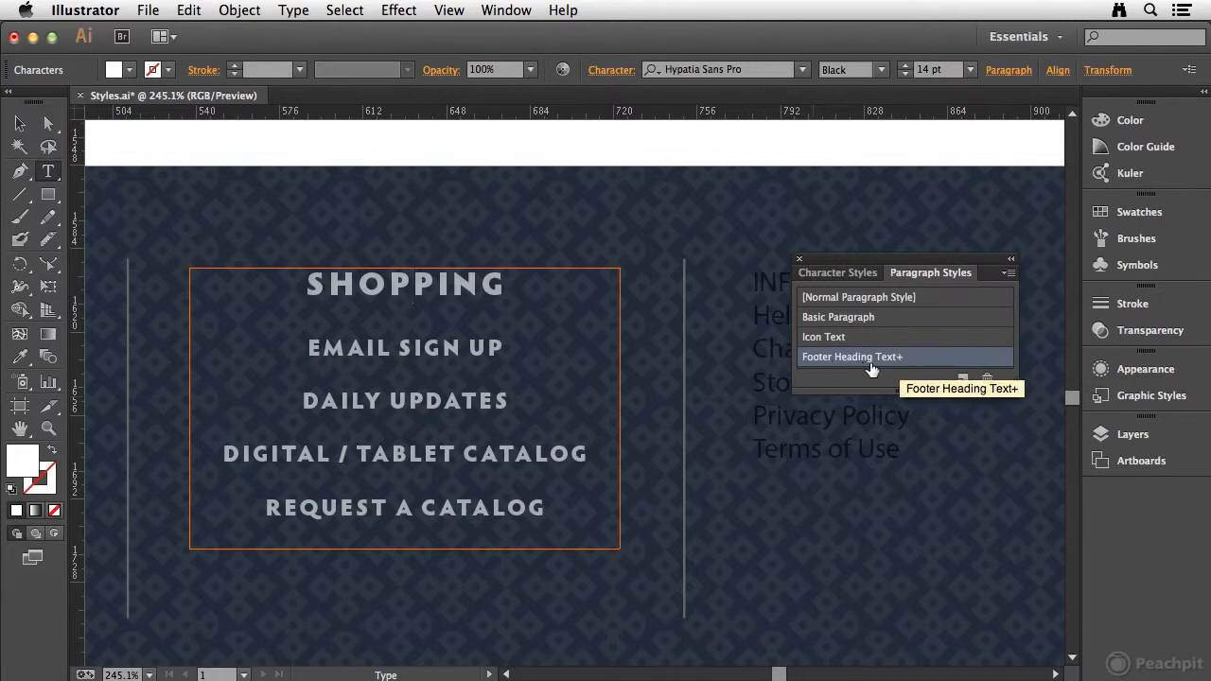
drag(298, 284, 601, 295)
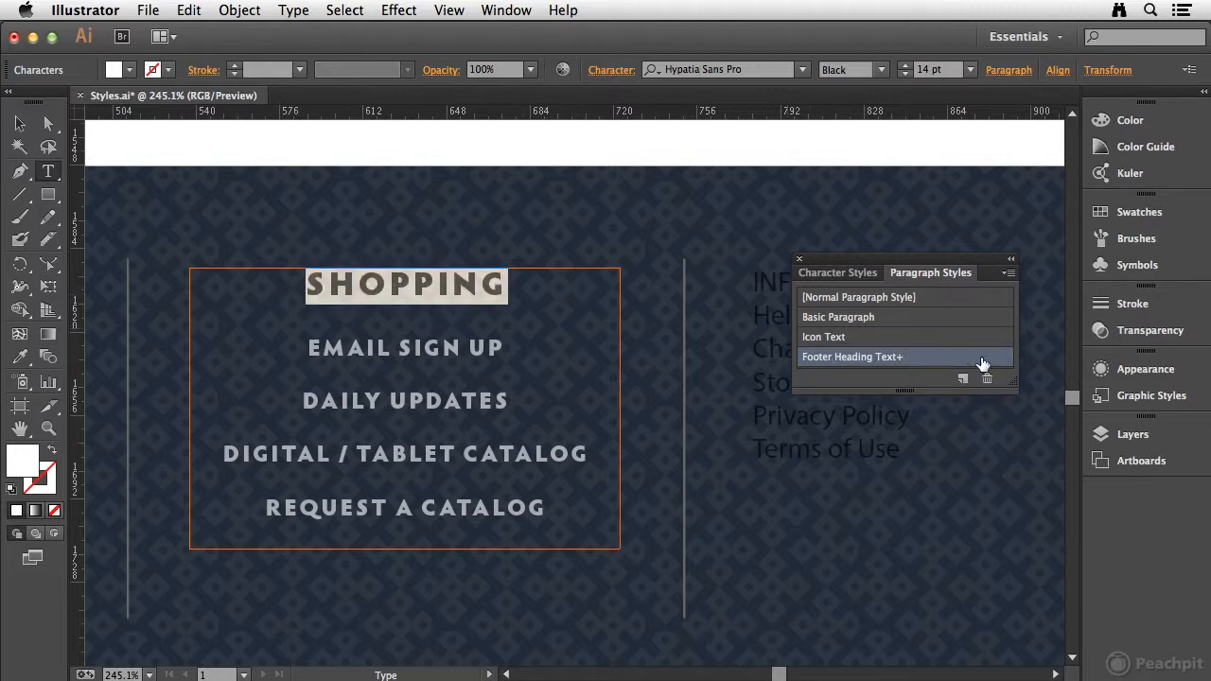
alt+click(910, 361)
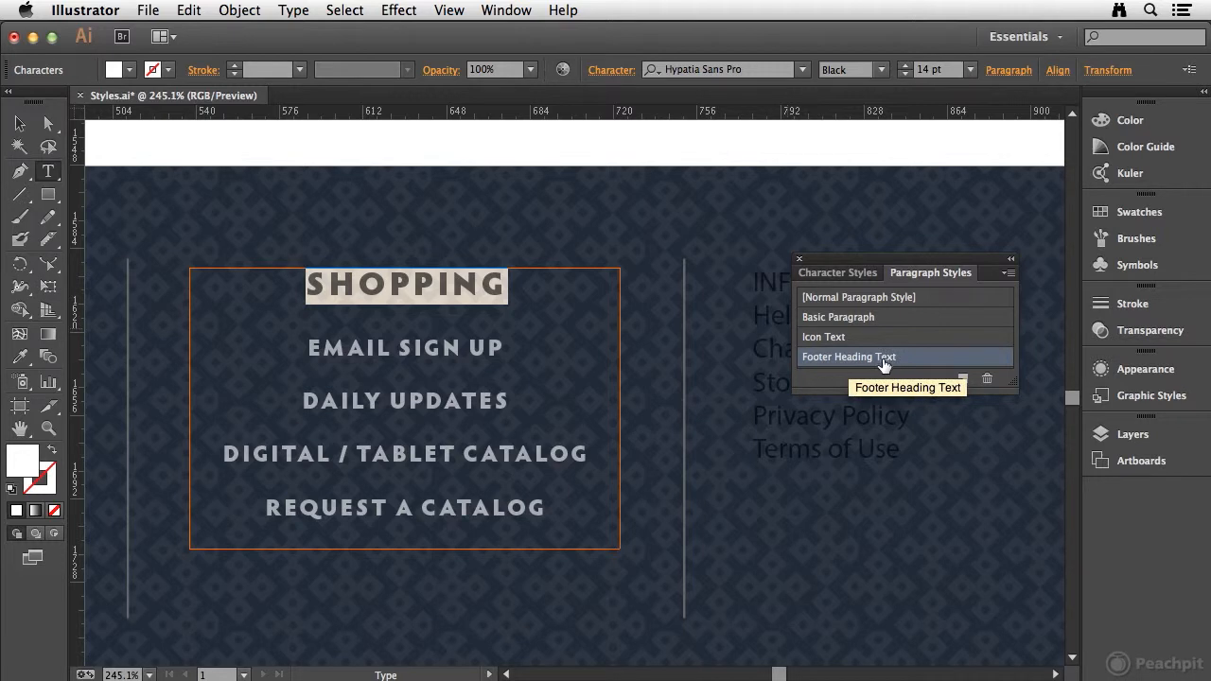
click(840, 274)
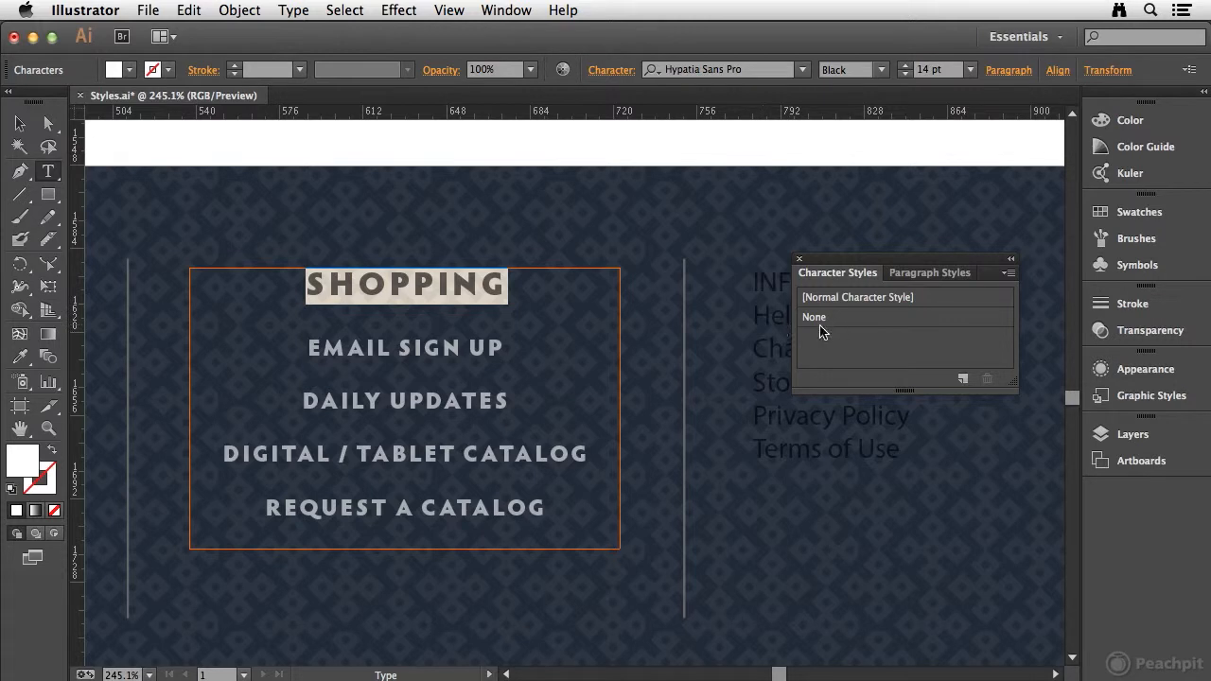
click(940, 274)
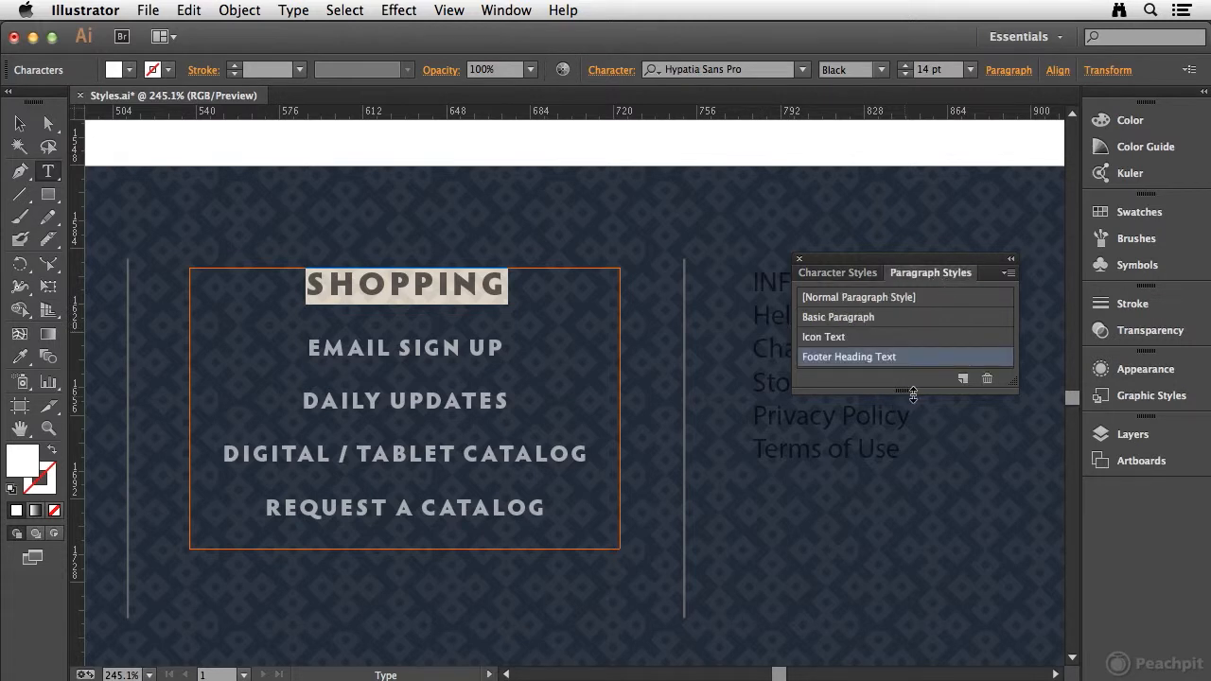
Create a paragraph style named Footer Body Text from the EMAIL SIGN UP line and apply it to that line
drag(912, 394, 912, 446)
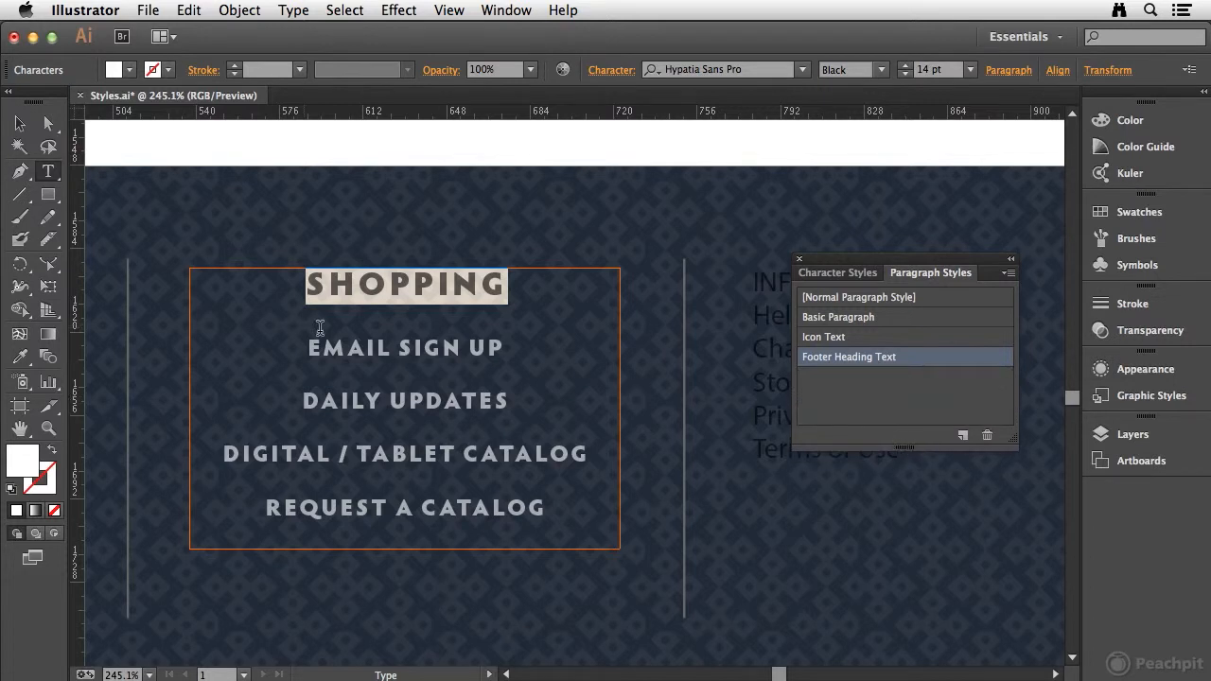
click(360, 348)
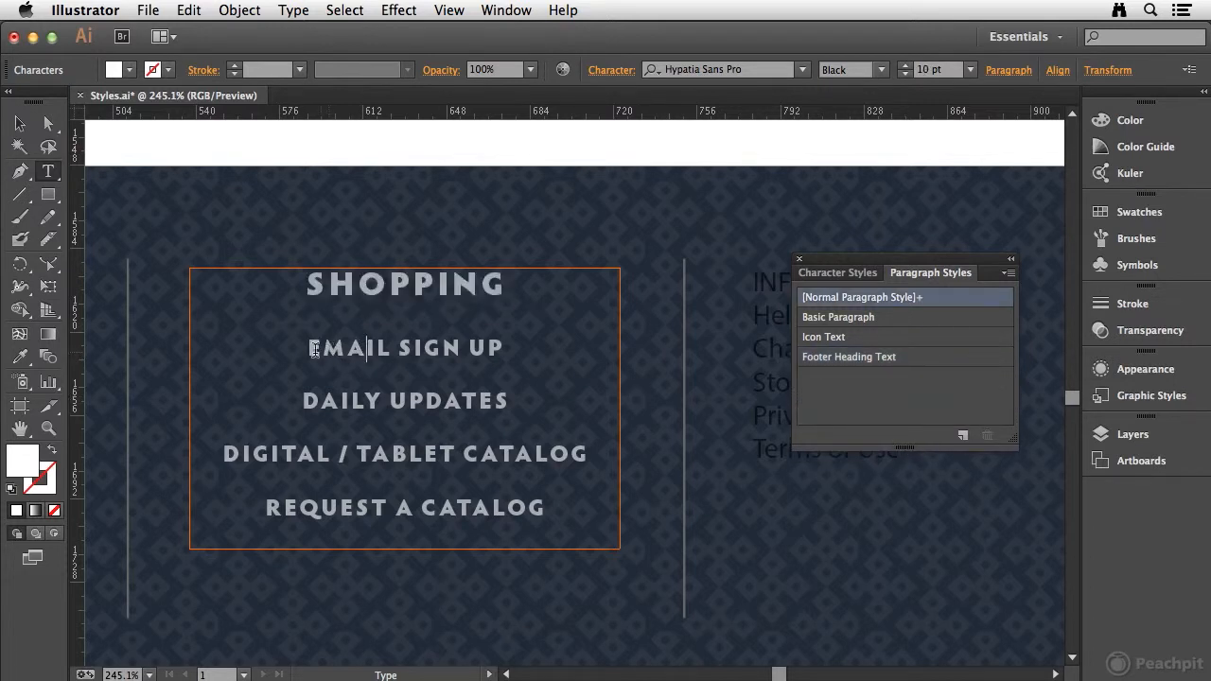
drag(304, 347, 440, 346)
click(425, 348)
alt+click(962, 437)
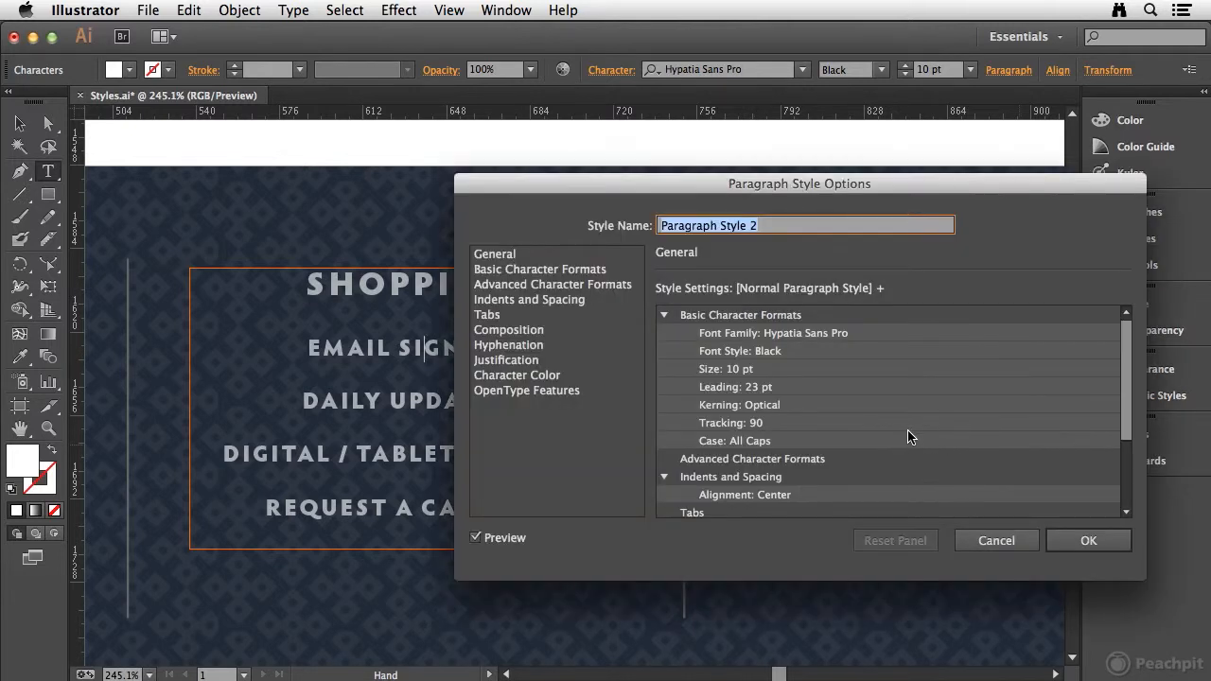
text(Footer Body Text)
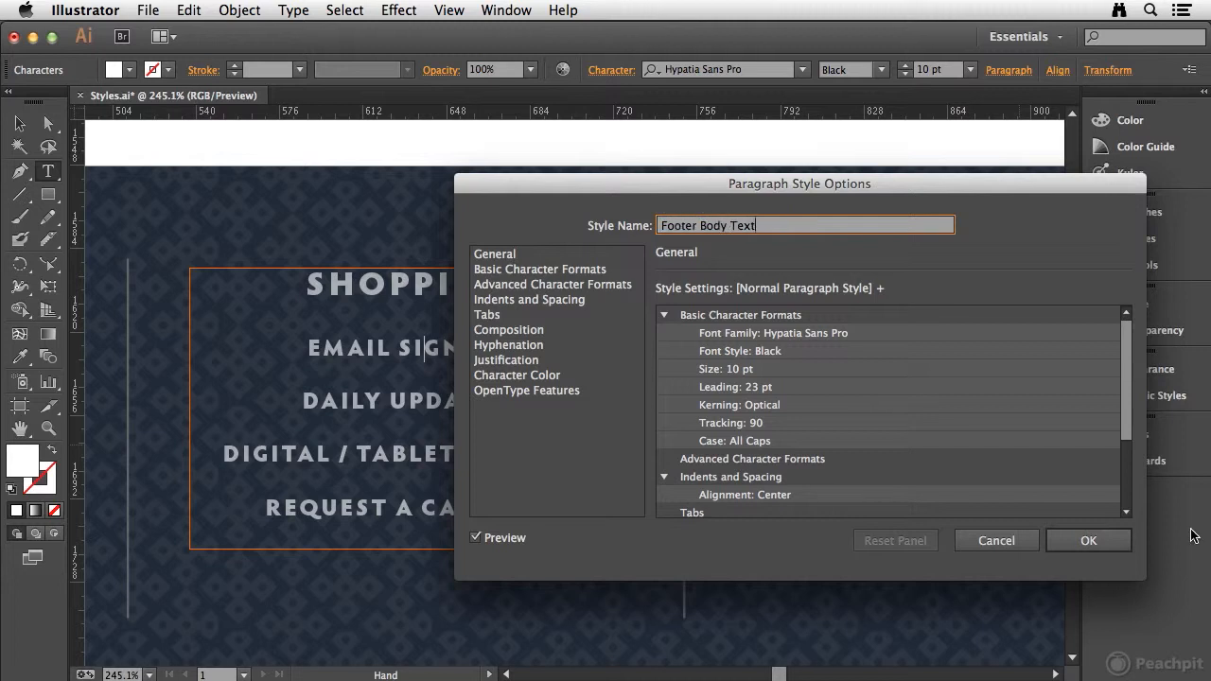
click(1088, 541)
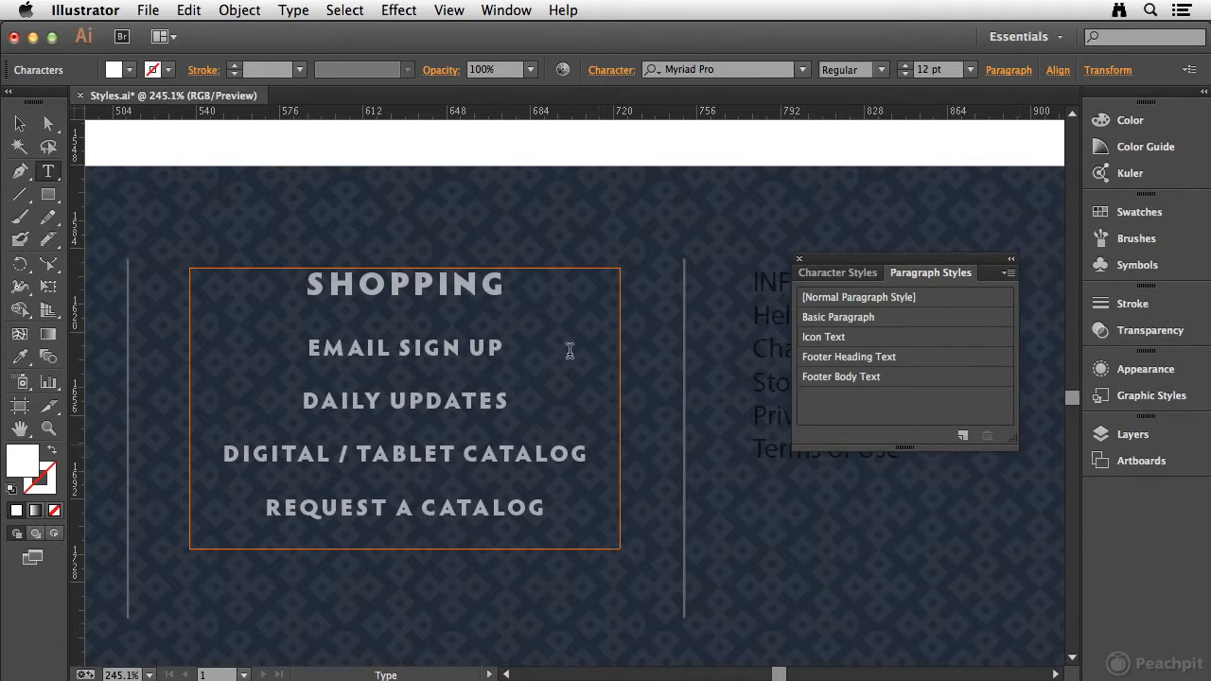
click(874, 378)
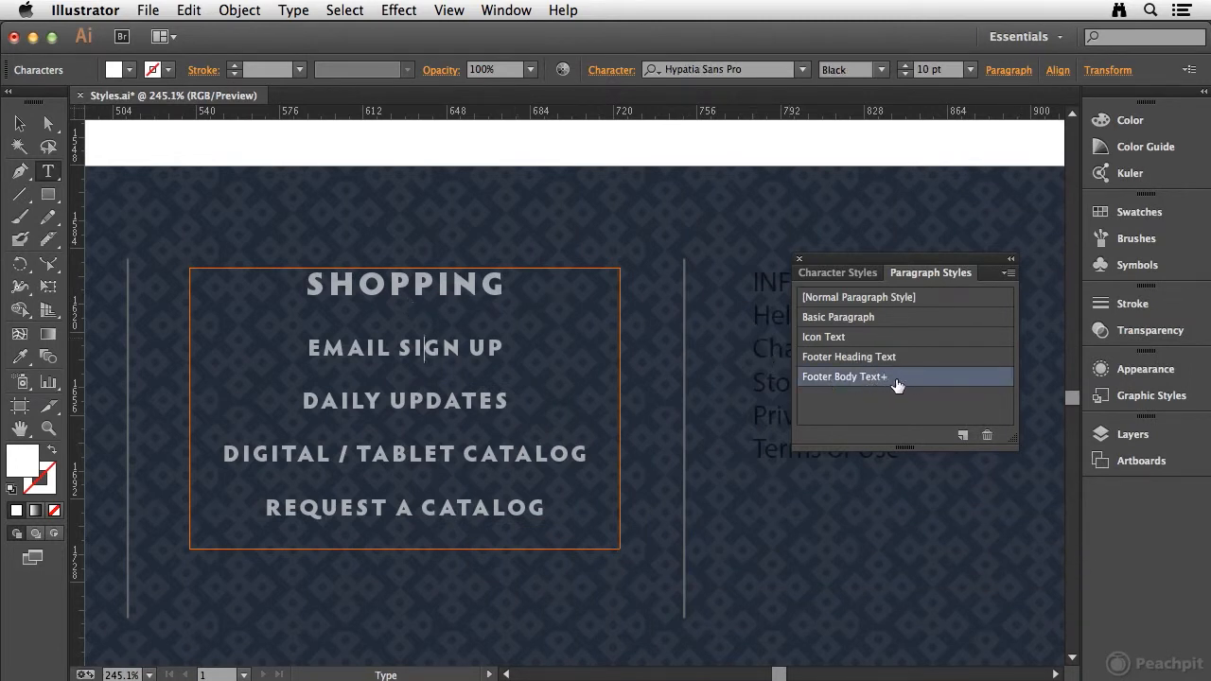
Apply the Footer Body Text paragraph style to the four lines from EMAIL SIGN UP to REQUEST A CATALOG, clearing overrides
drag(308, 348, 619, 501)
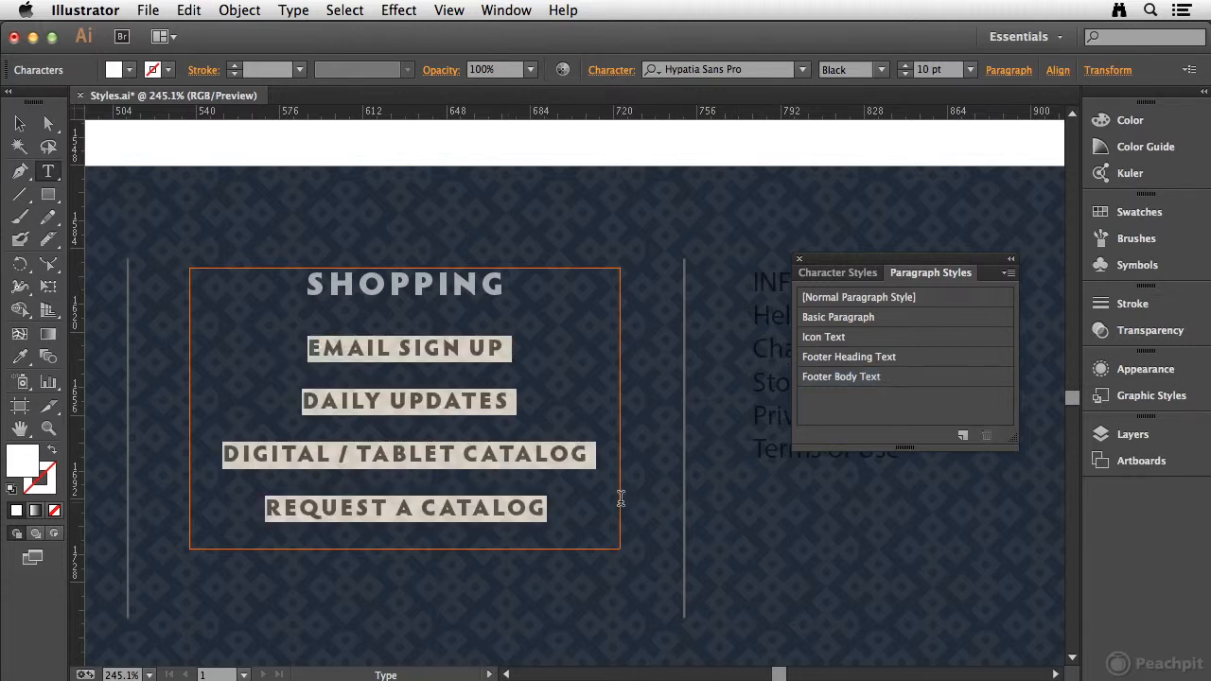
click(895, 379)
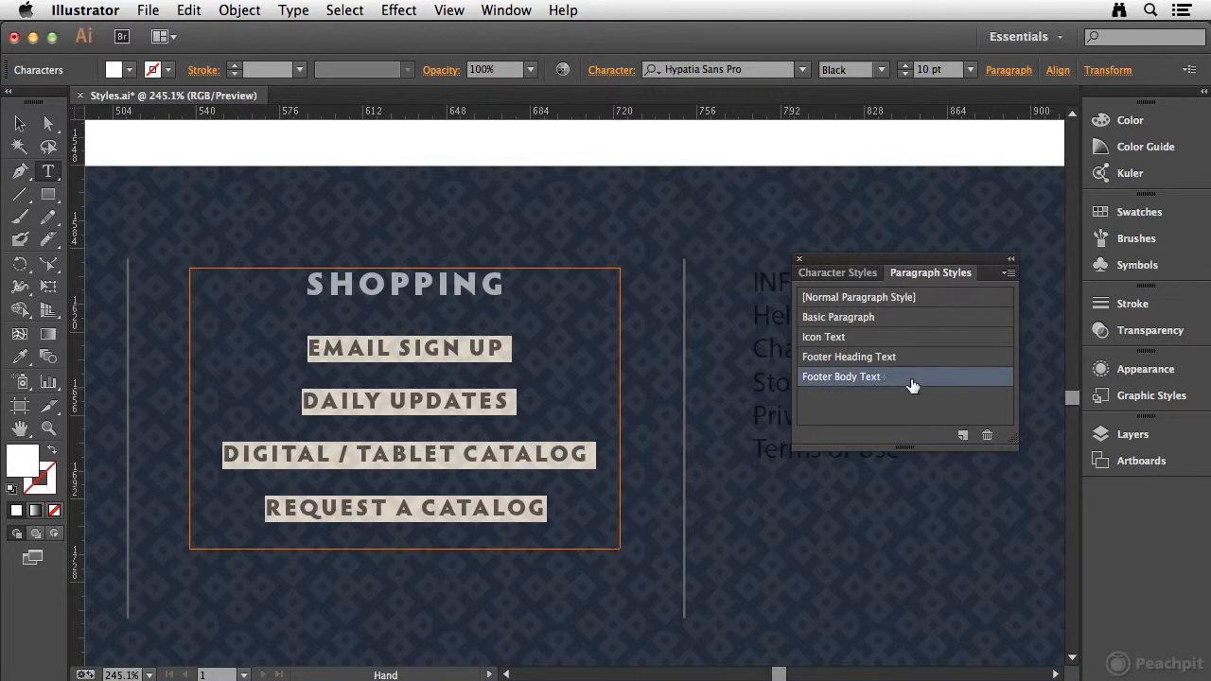
alt+click(879, 379)
click(519, 437)
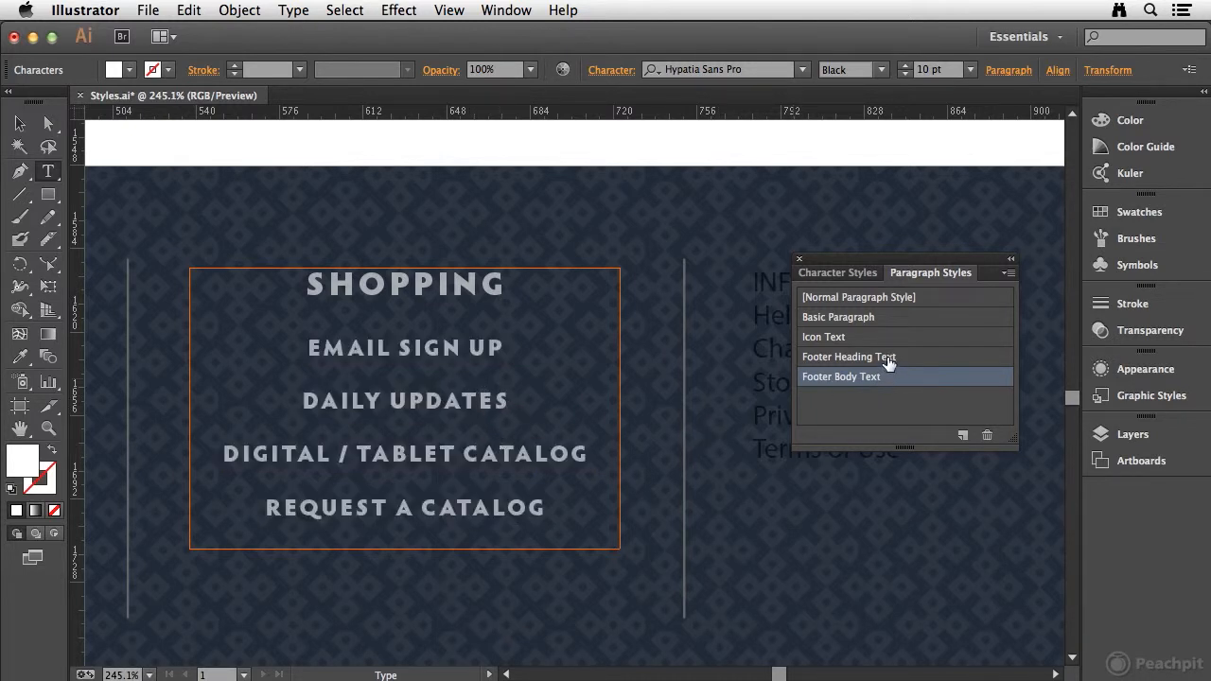
Style the INFO footer column with Footer Heading Text on its heading and Footer Body Text on the lines from Help to Terms of Use
key(space)
drag(739, 386, 365, 381)
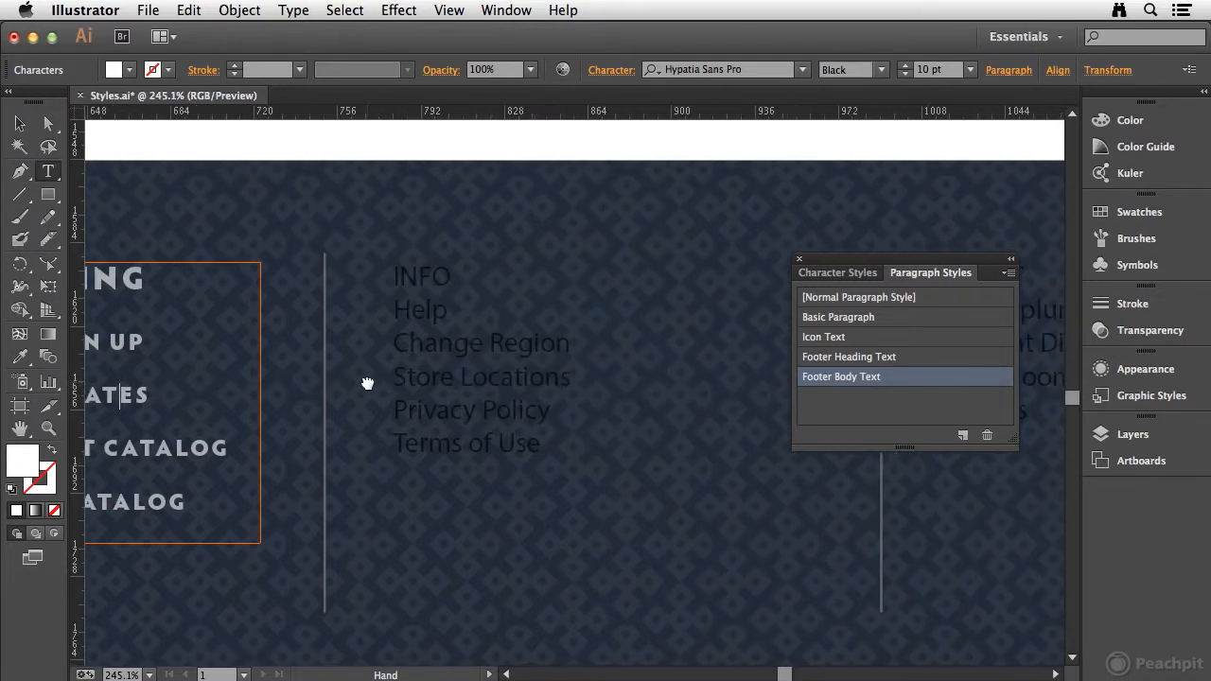
click(413, 278)
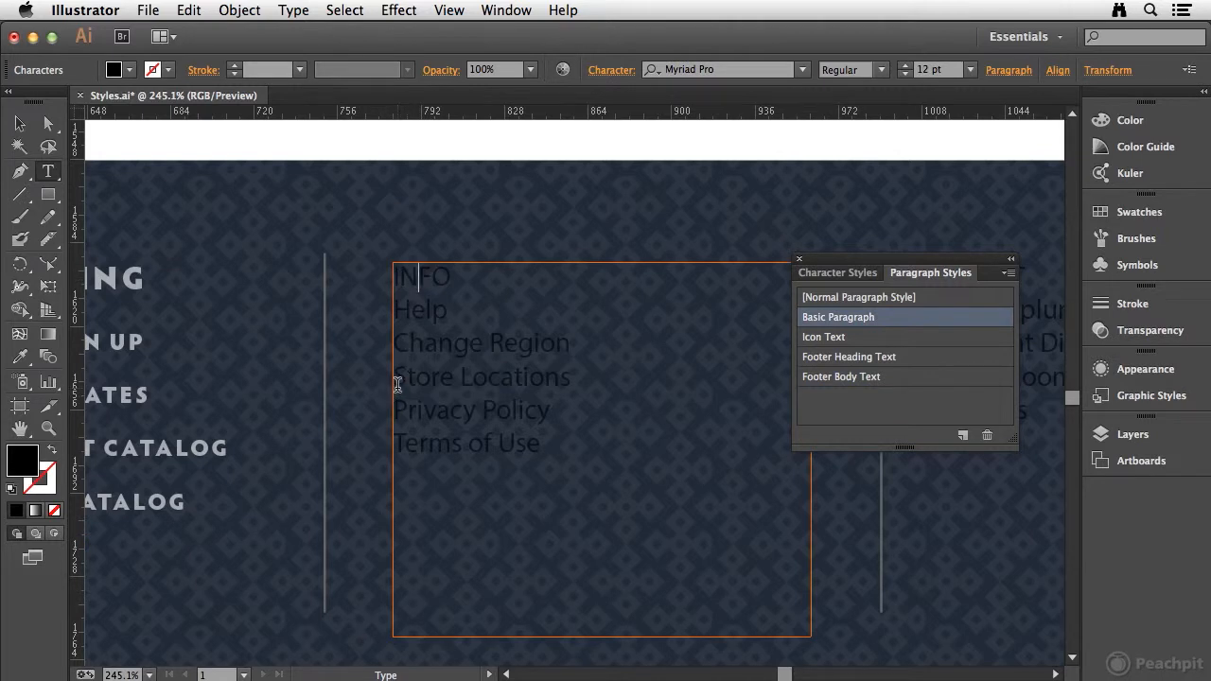
click(916, 364)
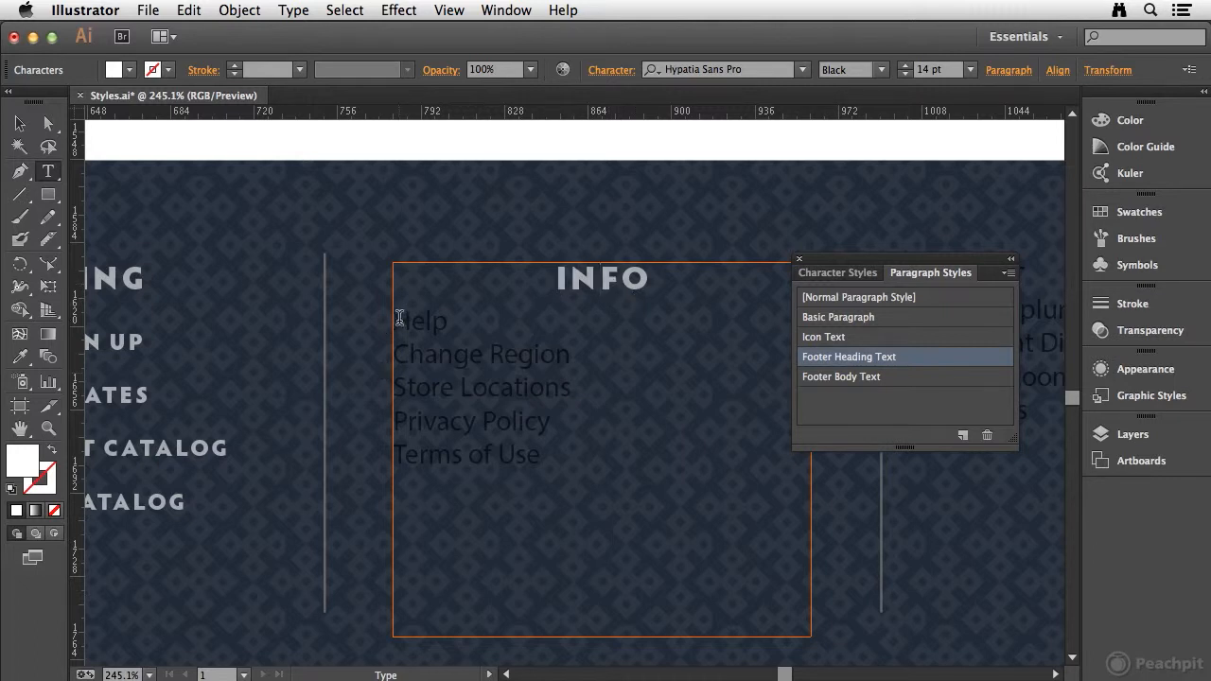
drag(395, 320, 623, 456)
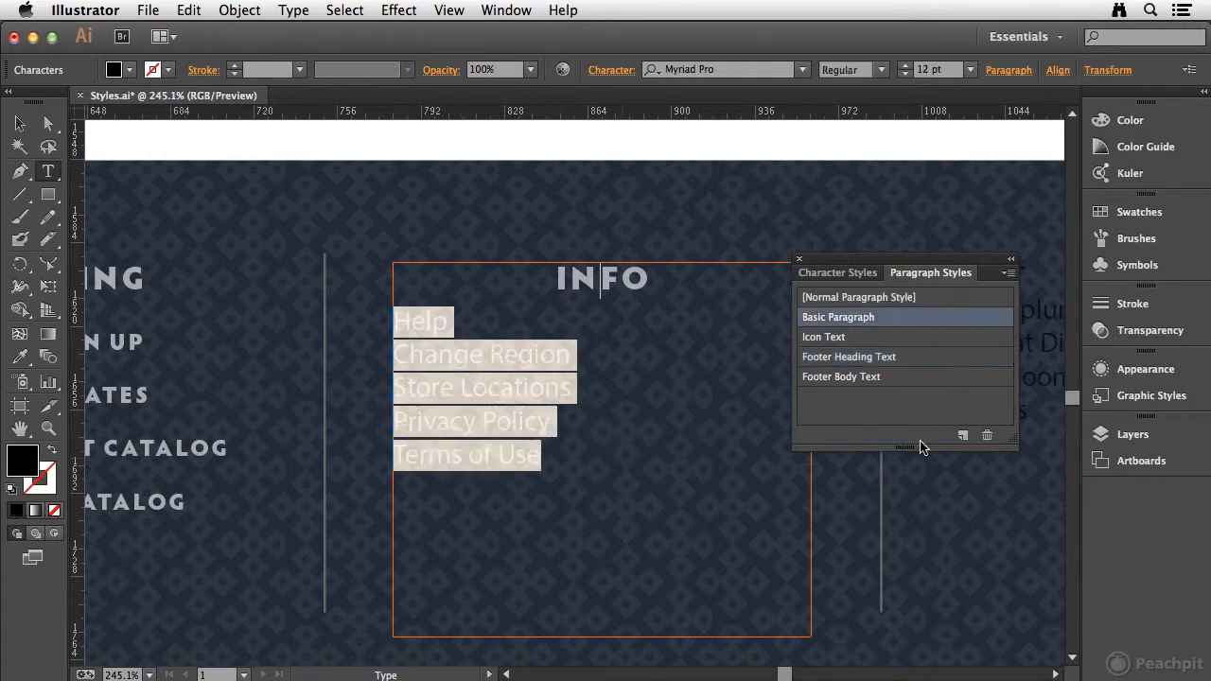
click(934, 378)
click(632, 390)
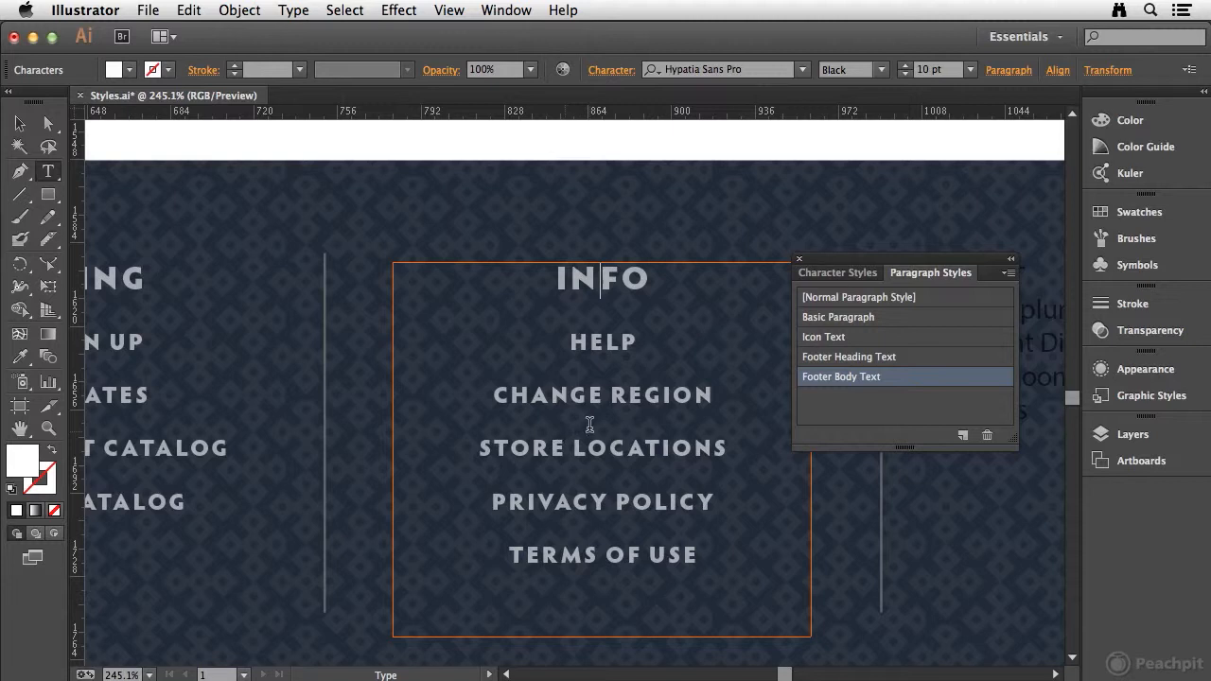
Style the ABOUT footer column with Footer Heading Text on its heading and Footer Body Text on the lines from About pluralist to Careers
drag(744, 368, 386, 356)
drag(670, 360, 402, 368)
click(437, 267)
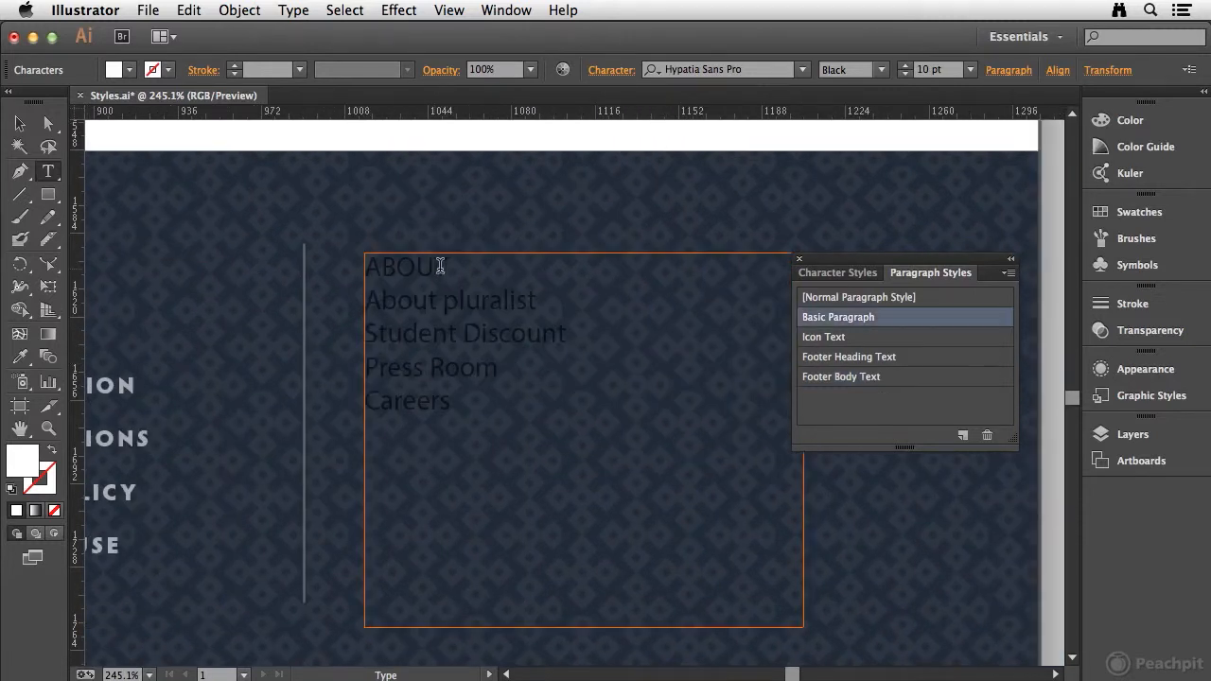
click(885, 356)
drag(369, 310, 594, 430)
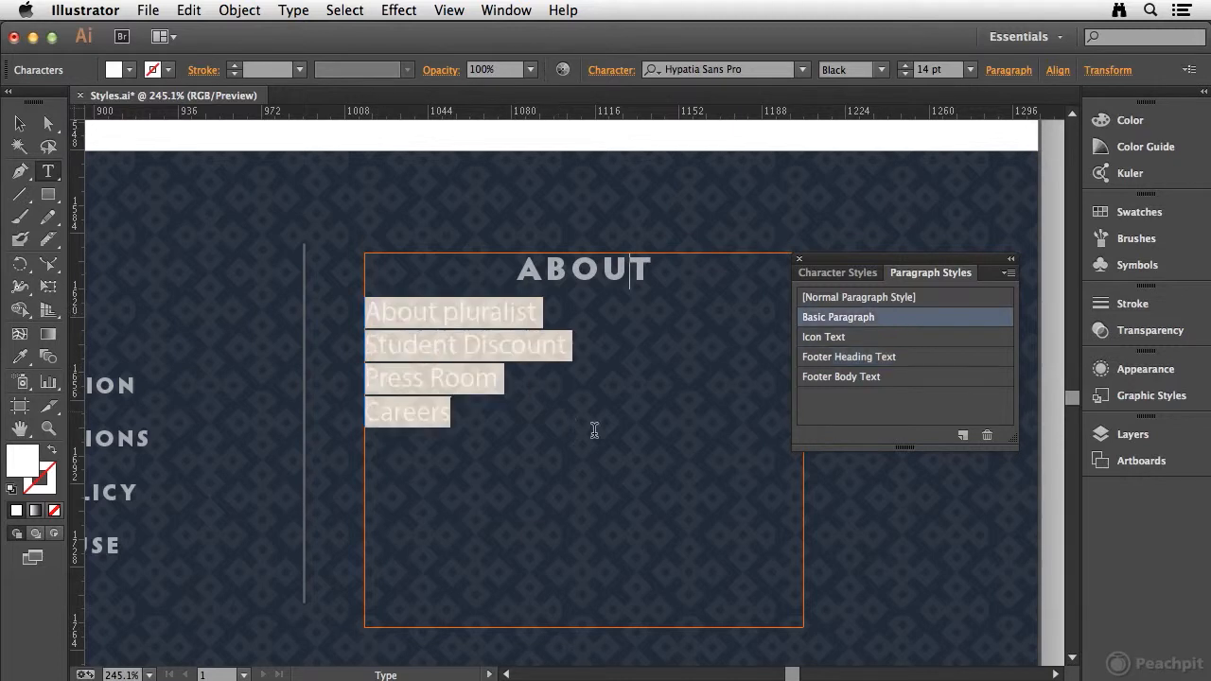
click(884, 378)
click(627, 436)
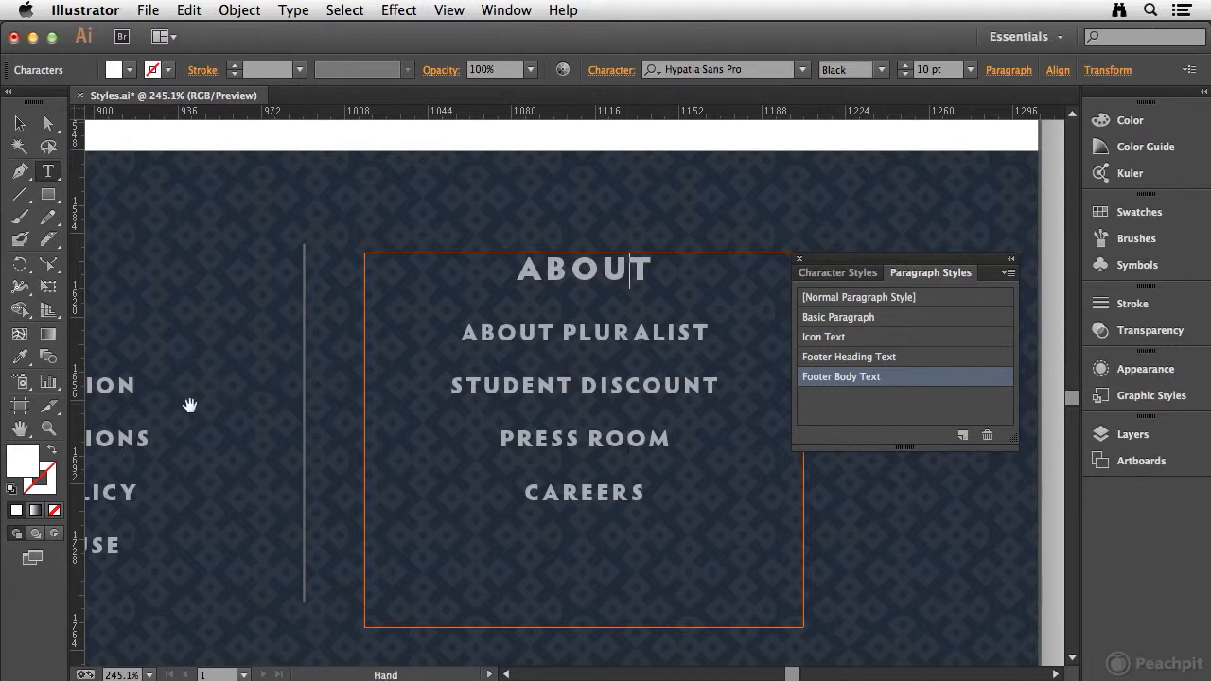
Fill the word TABLET in the SHOPPING column's DIGITAL / TABLET CATALOG line with the gray swatch
drag(189, 406, 692, 391)
drag(493, 371, 432, 381)
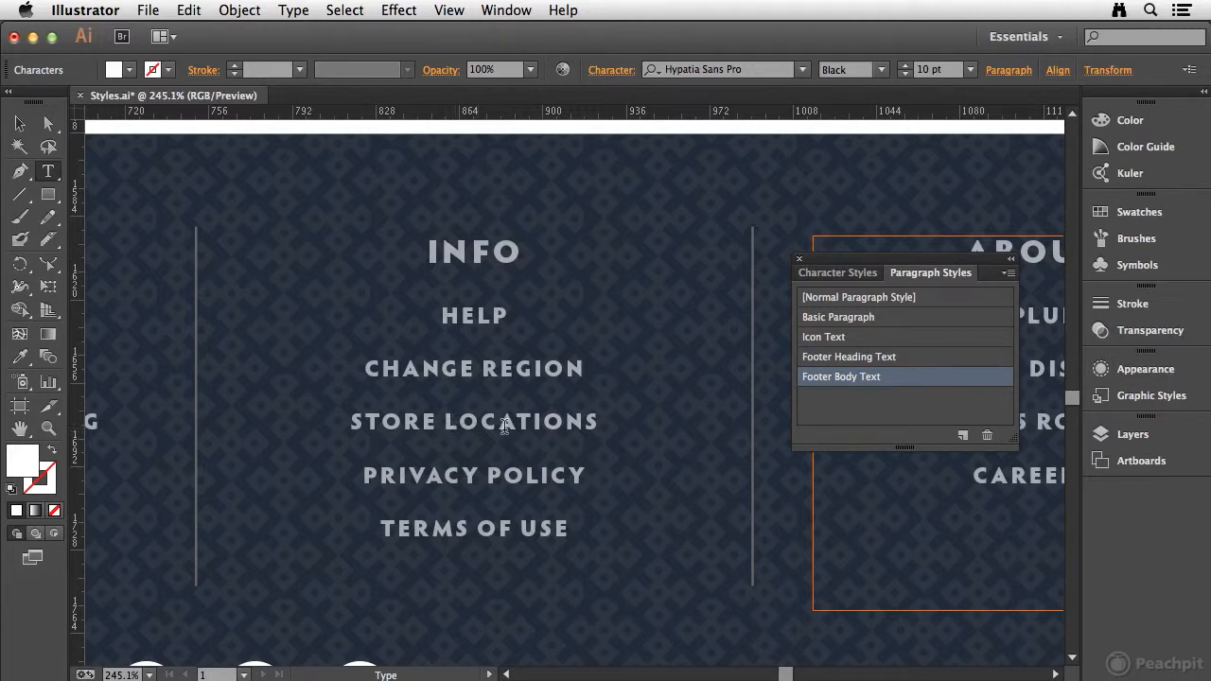
drag(324, 425, 586, 425)
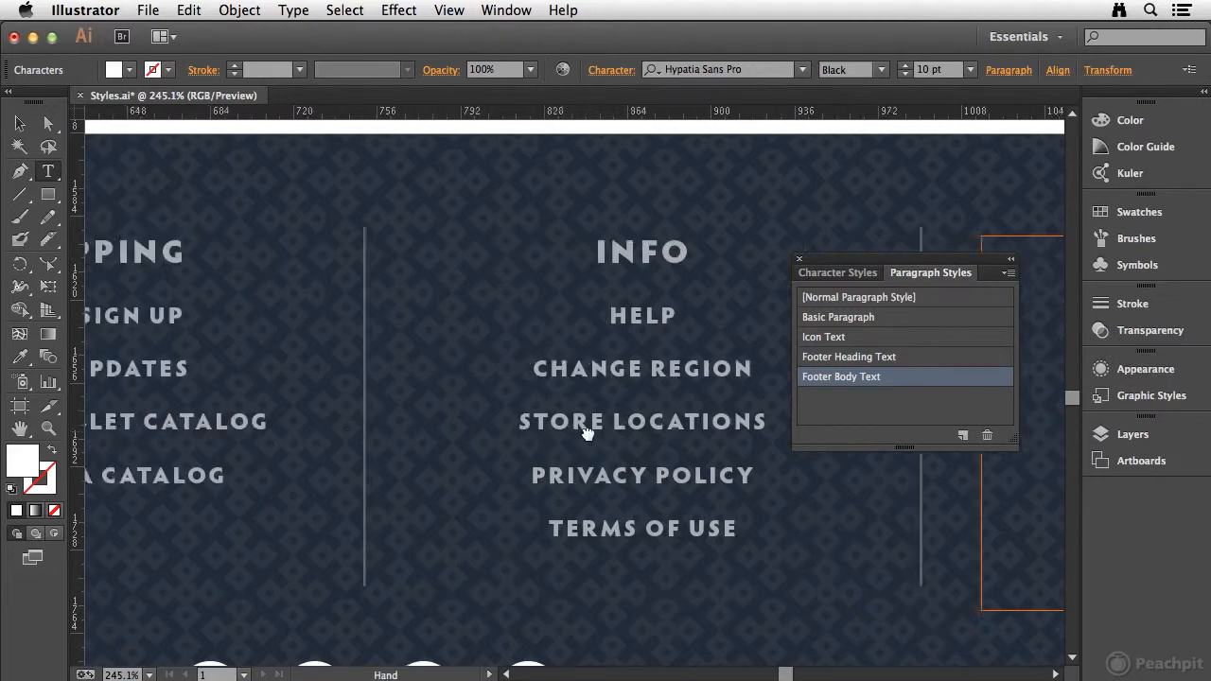
drag(330, 427, 574, 434)
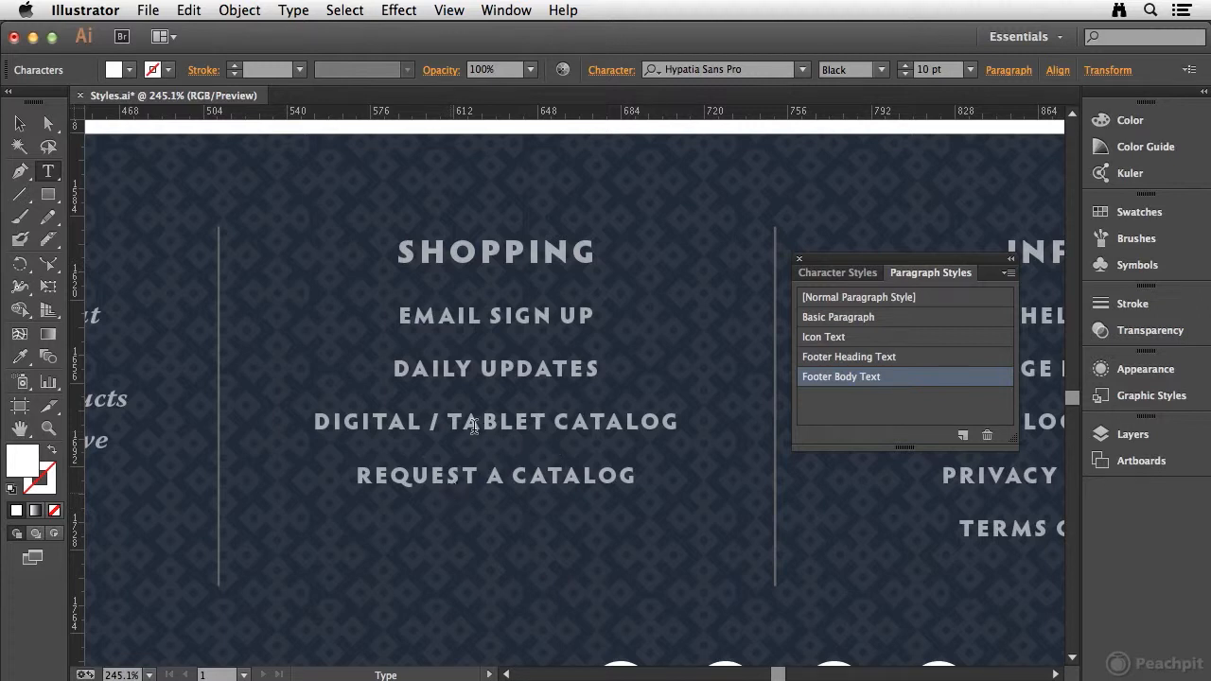
drag(448, 422, 541, 420)
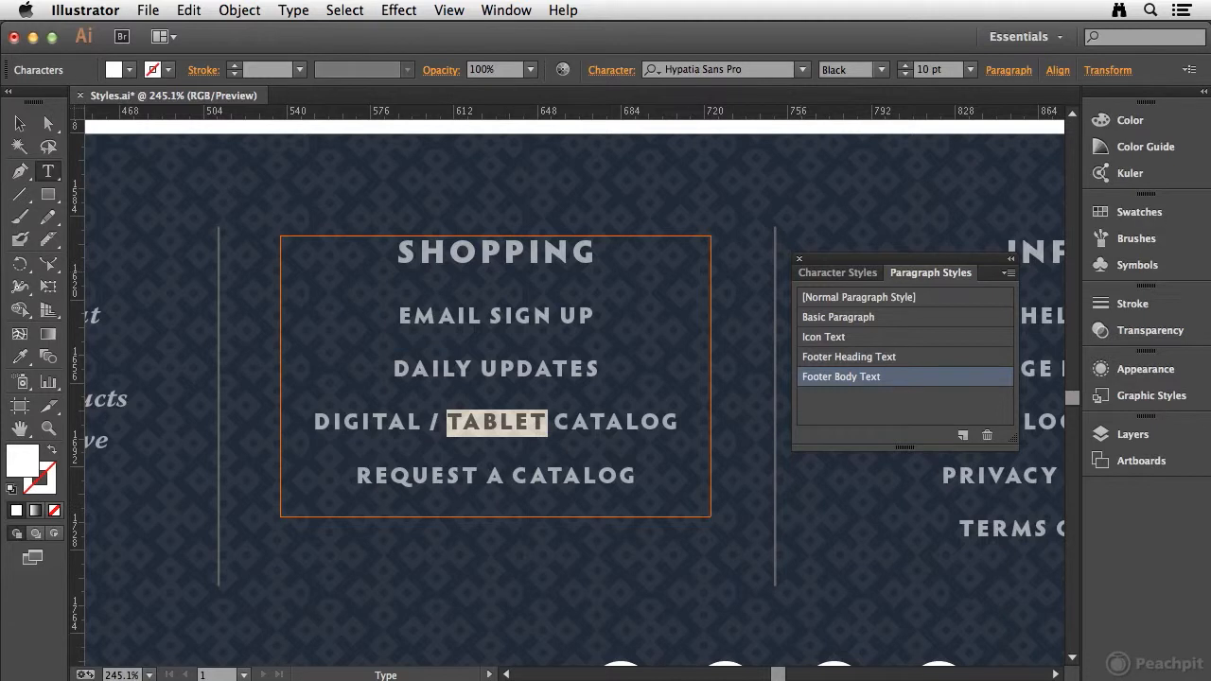
click(1138, 216)
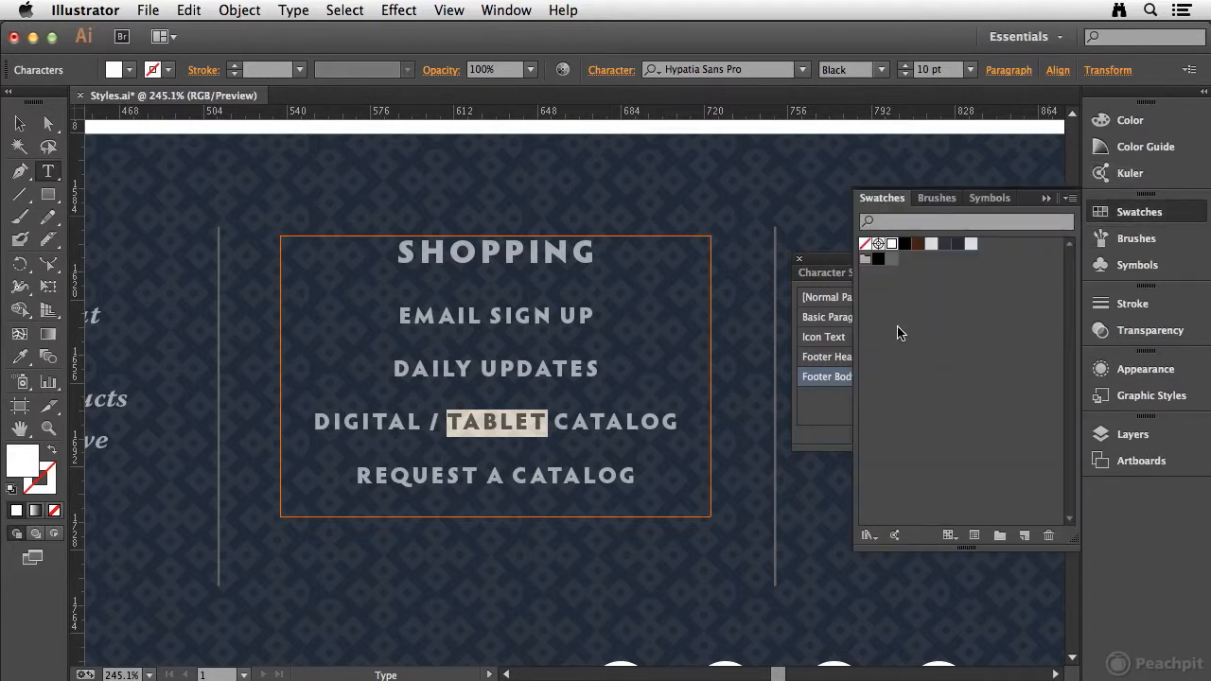
click(892, 262)
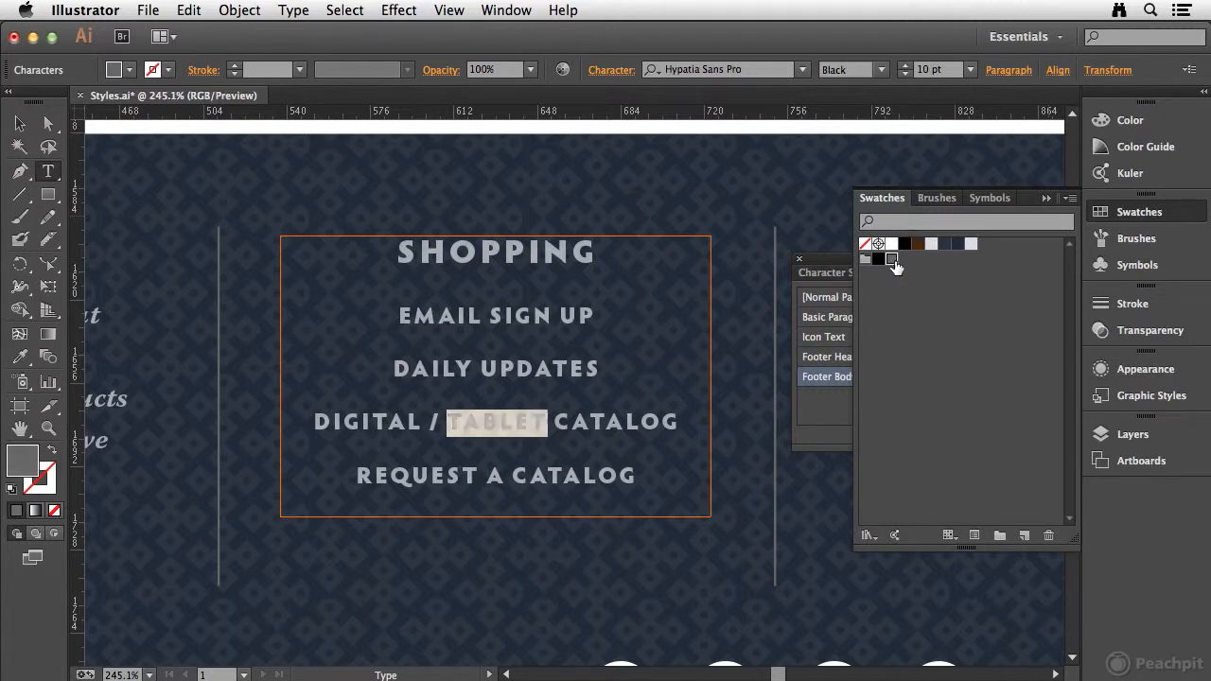
click(557, 426)
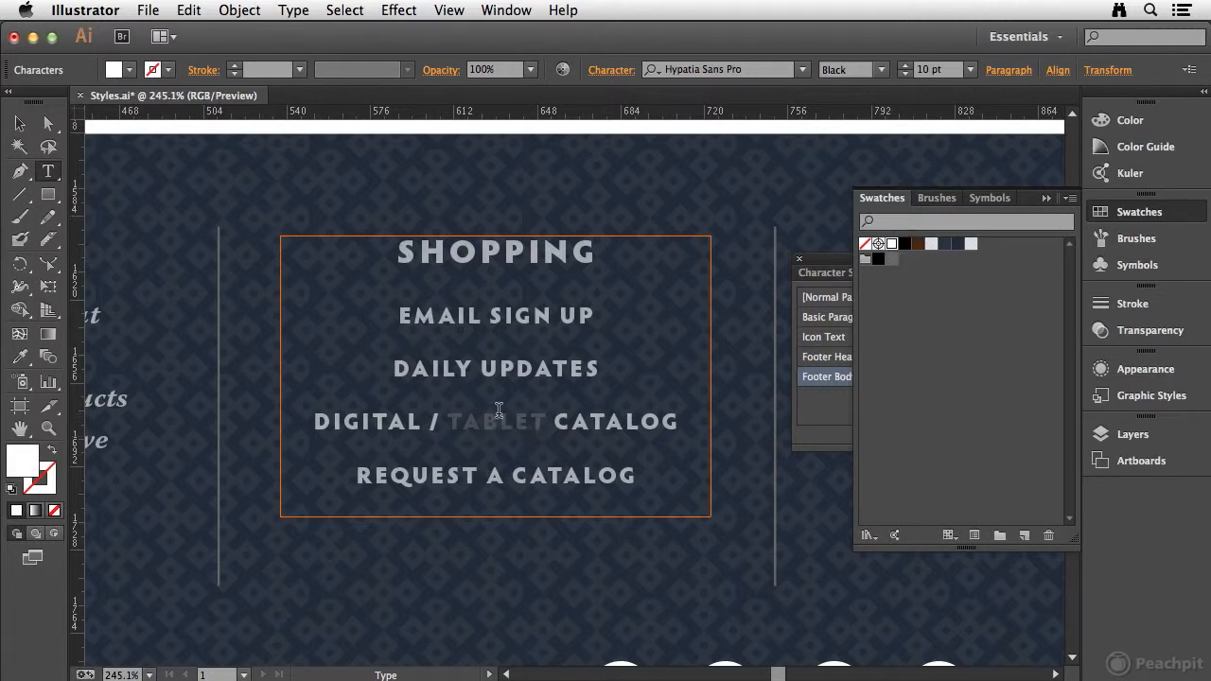
Recolor the word TABLET to a reddish purple by mixing 93% magenta, 42% yellow and a reduced amount of cyan
drag(446, 422, 549, 423)
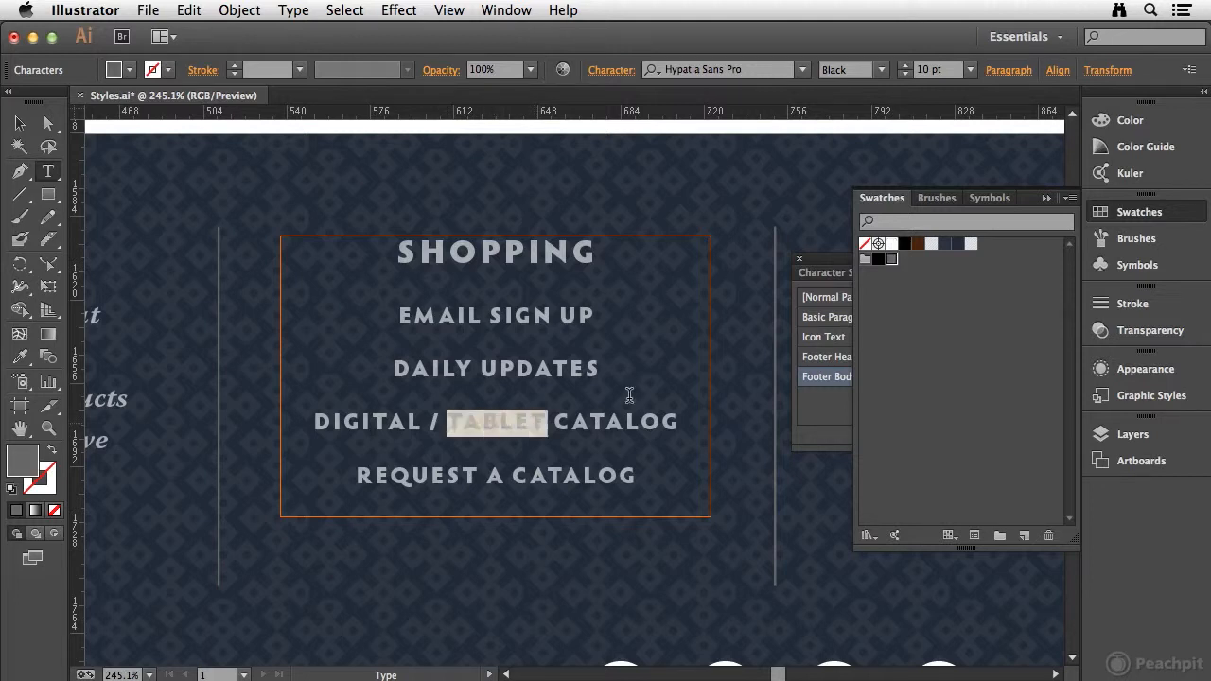
click(1171, 124)
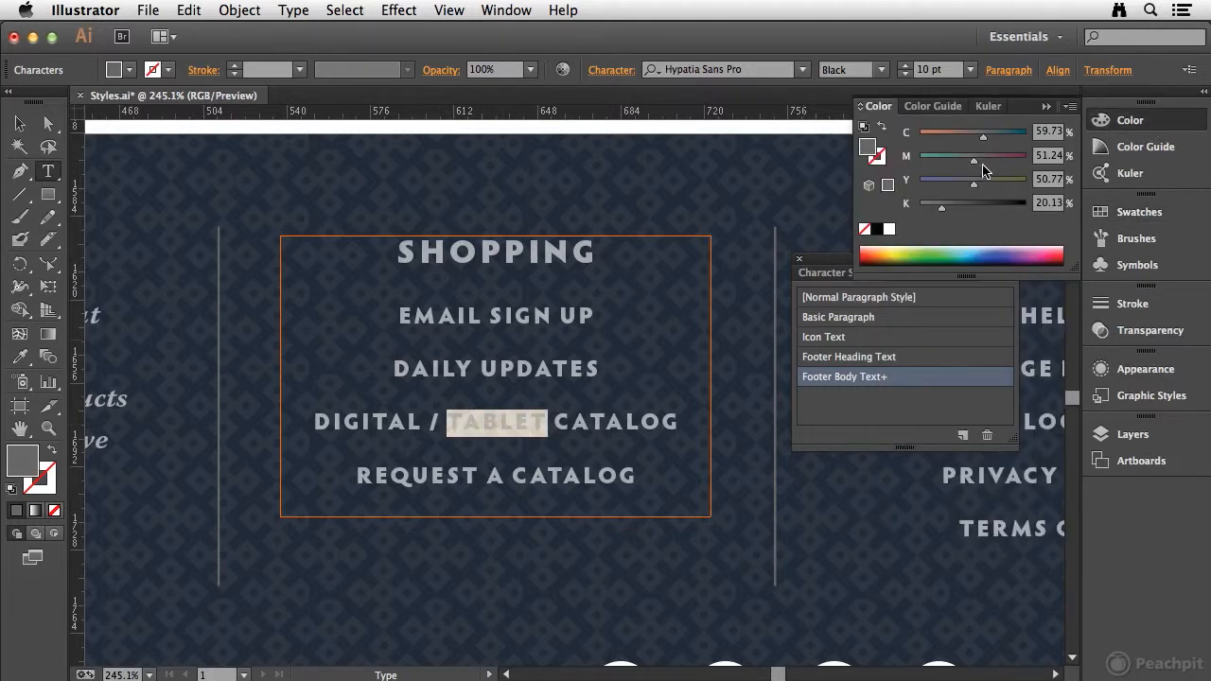
drag(973, 161, 965, 189)
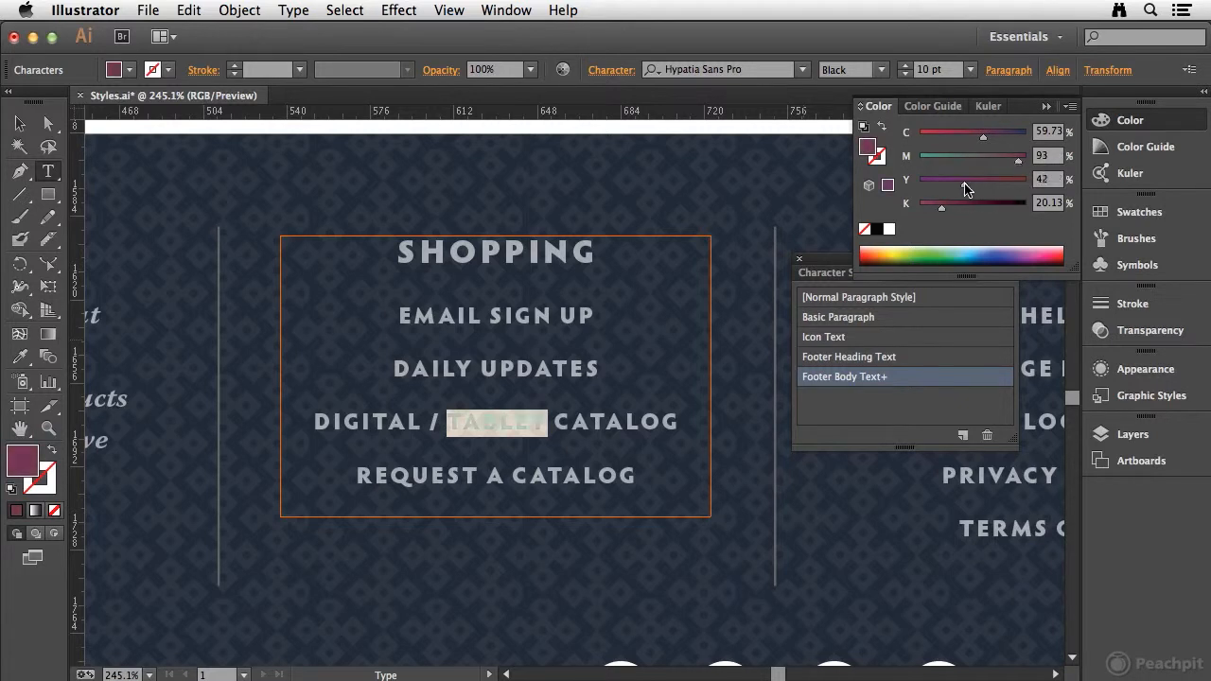
drag(983, 134, 957, 134)
click(1135, 123)
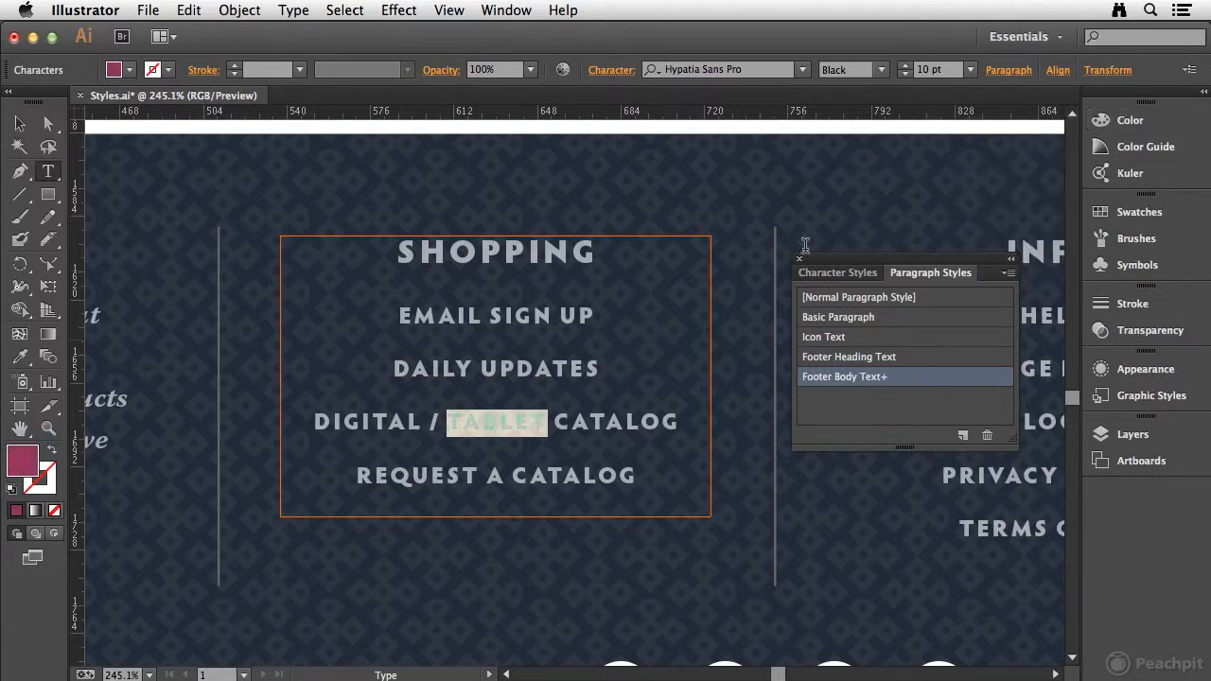
click(492, 416)
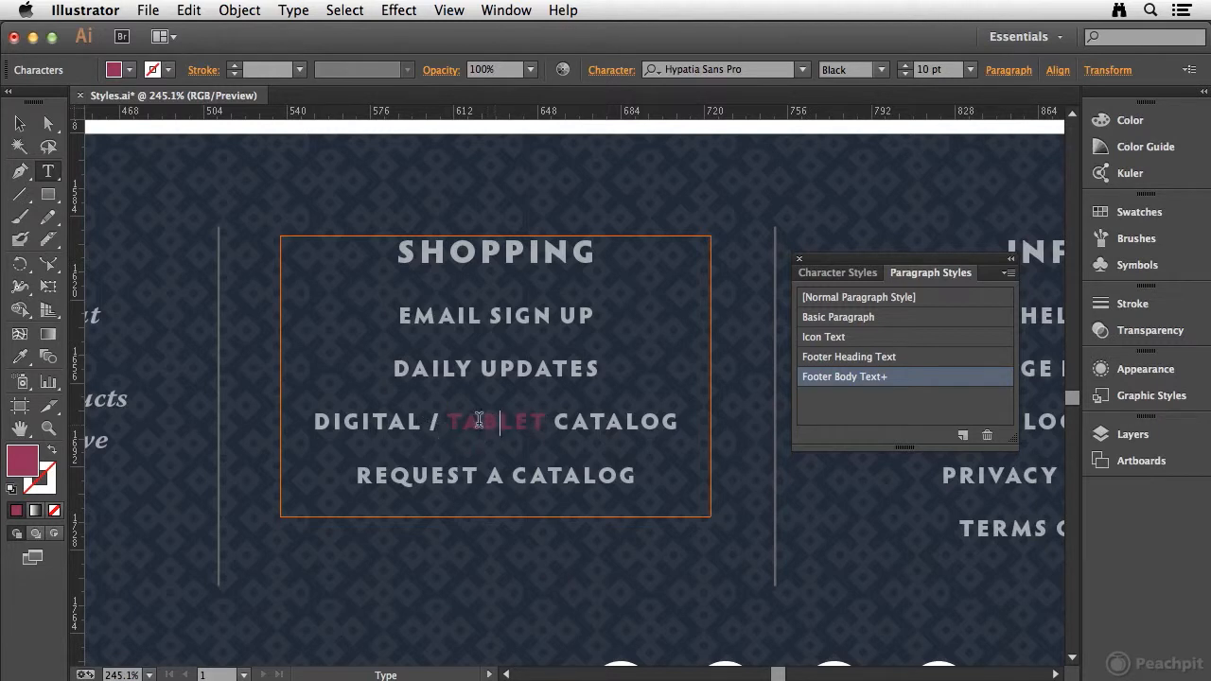
Create a character style named Highlight from the colored word TABLET and apply it to that word
drag(446, 422, 547, 421)
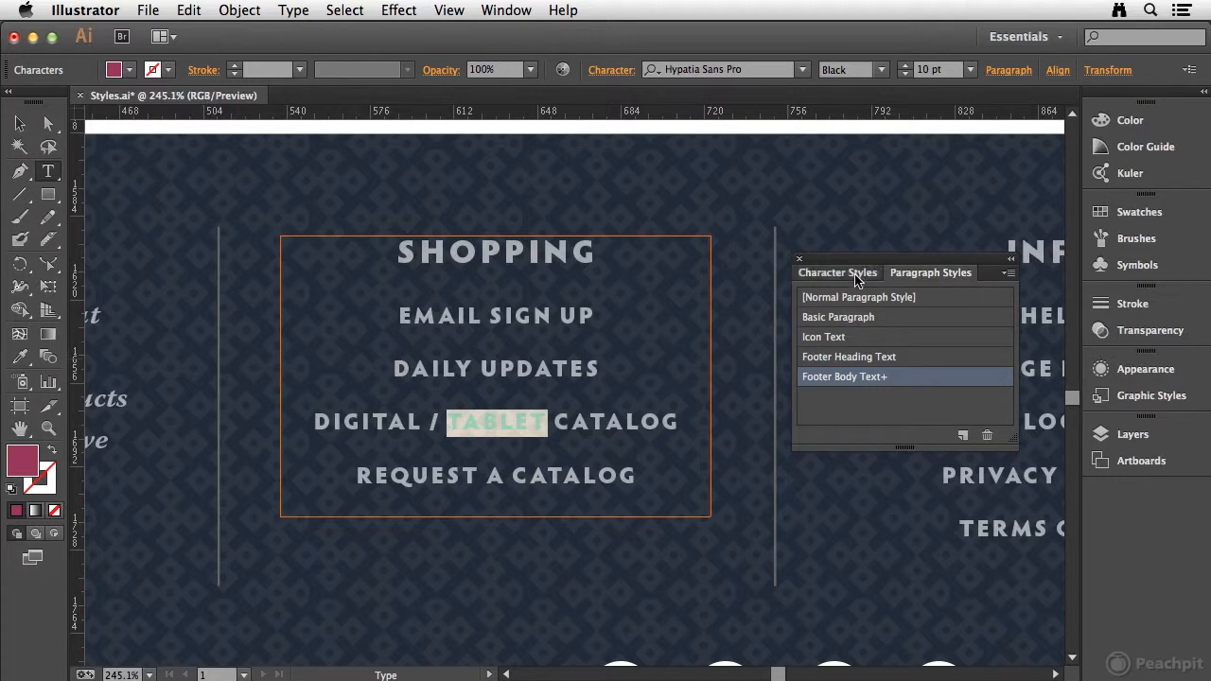
click(808, 273)
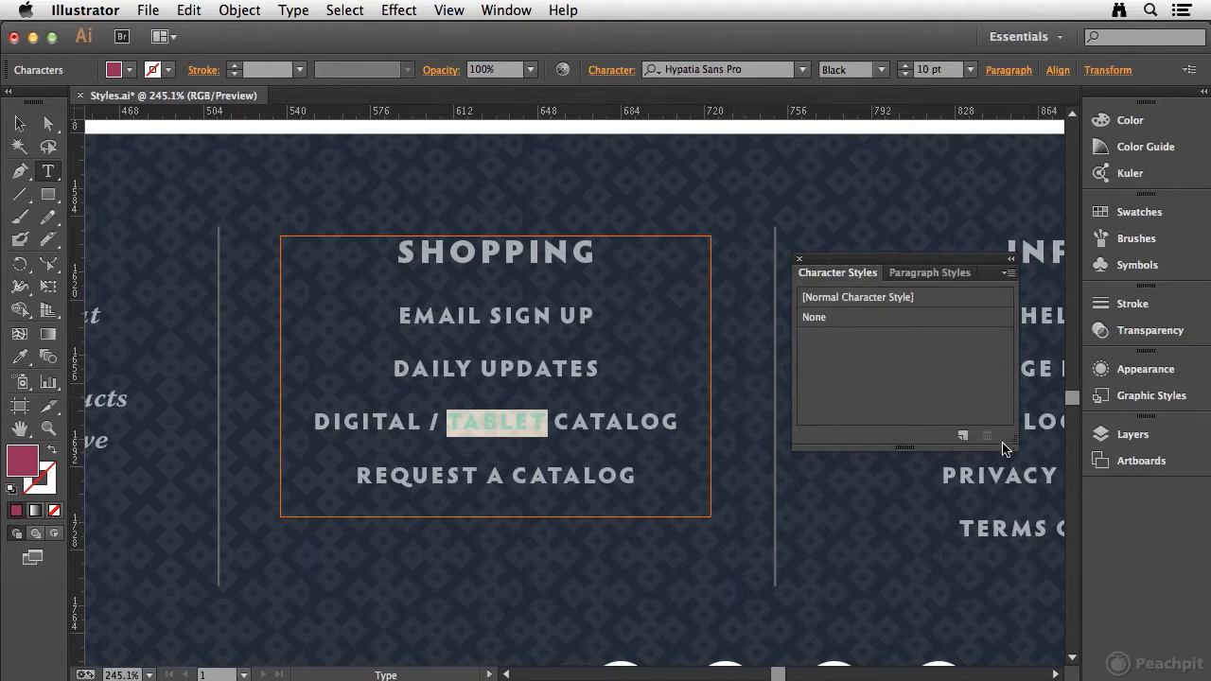
alt+click(962, 437)
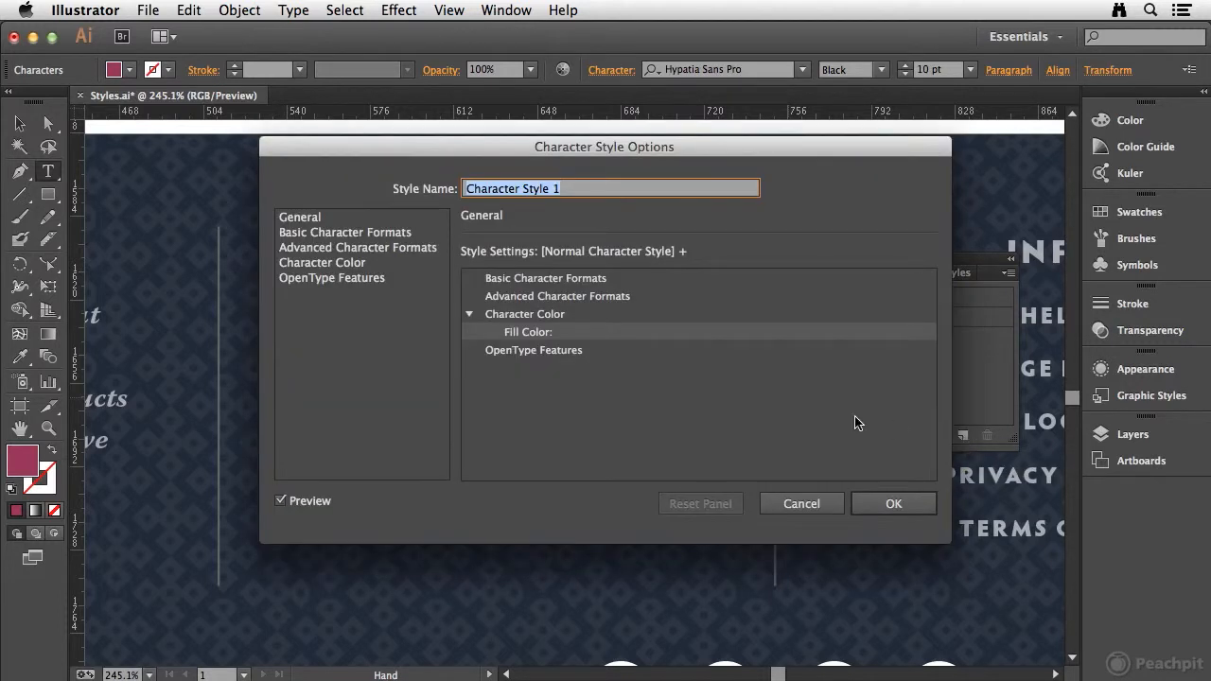
text(Highlight)
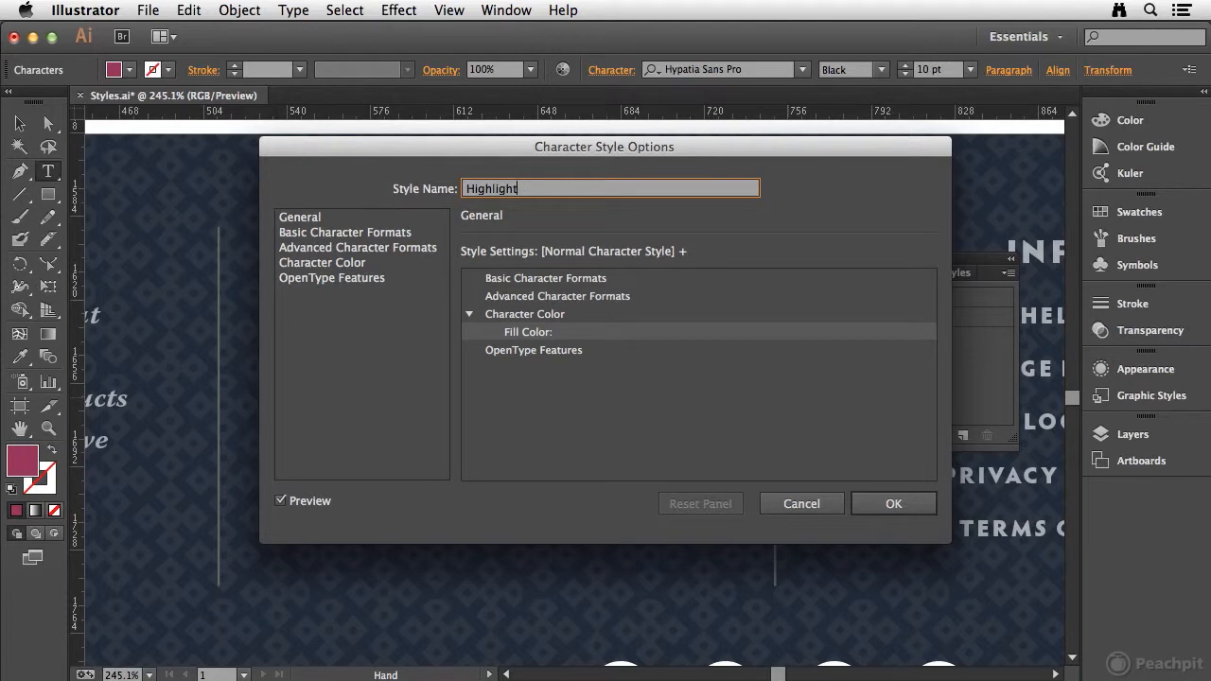
click(904, 505)
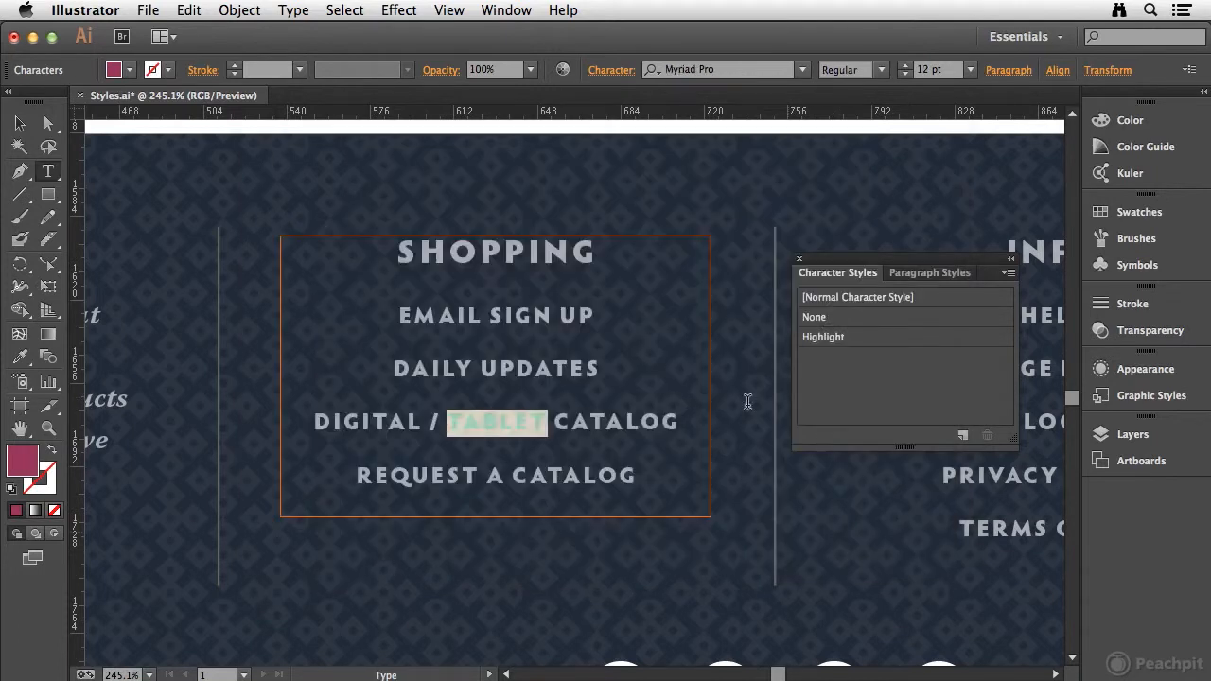
click(887, 341)
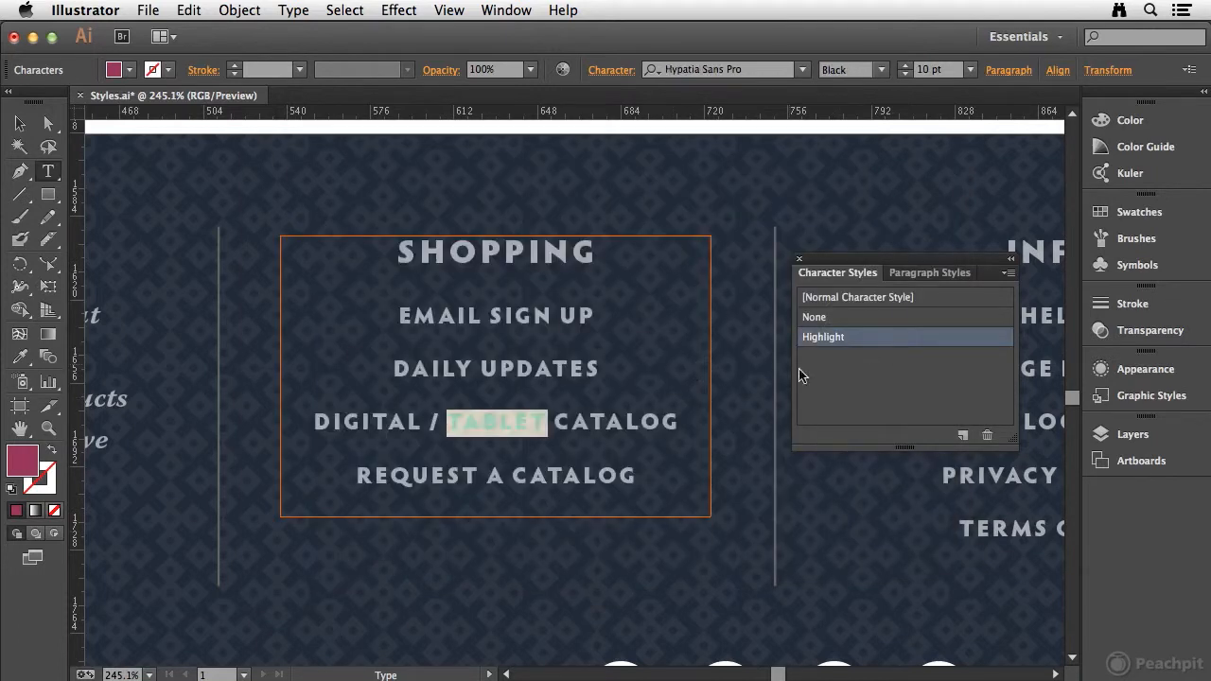
click(511, 420)
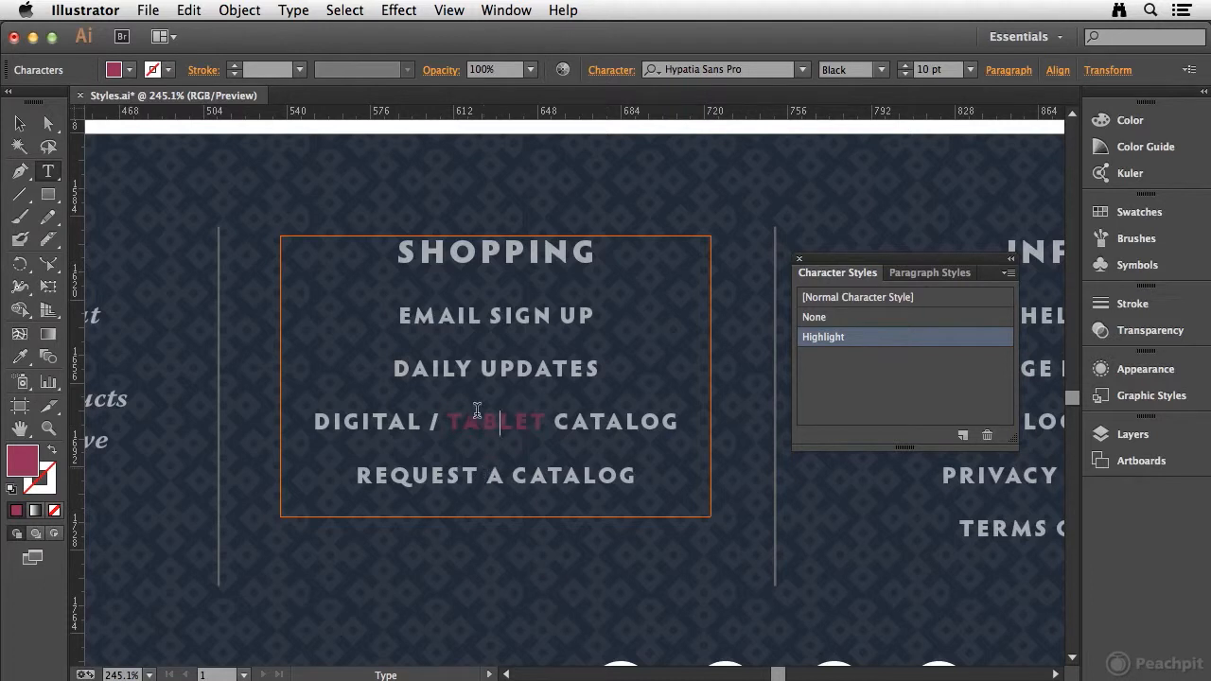
Remove the Highlight character style from the word TABLET by setting its character style to None
drag(447, 420, 548, 422)
click(882, 319)
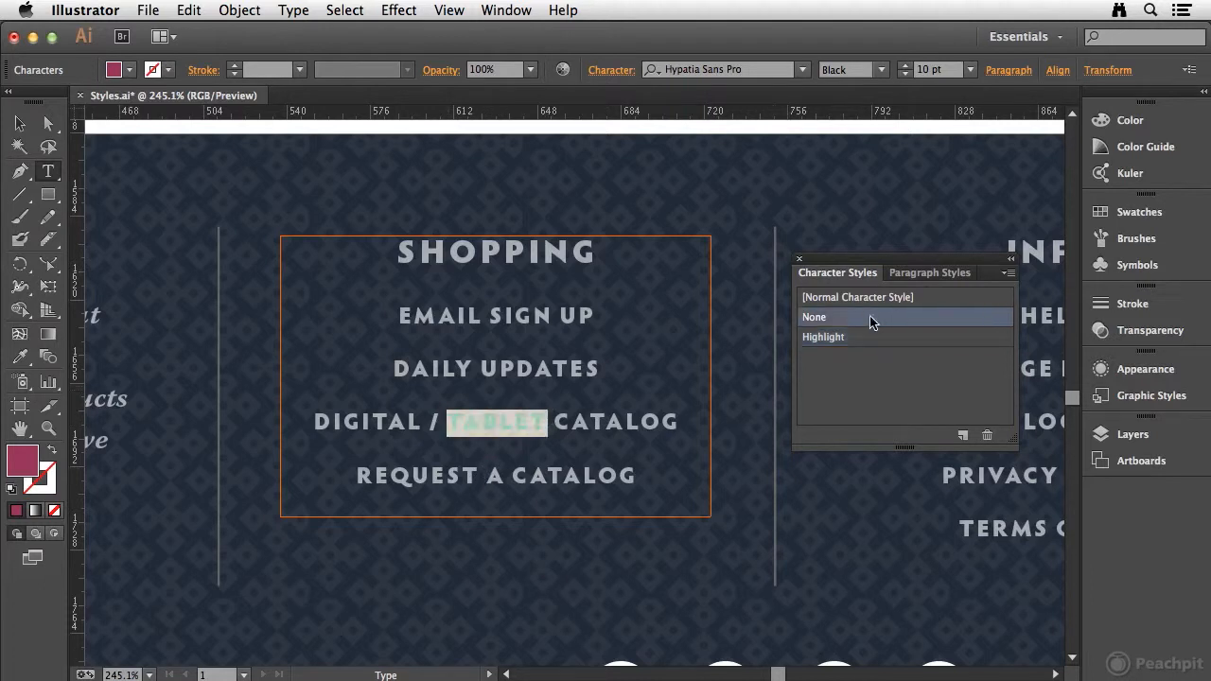
click(607, 422)
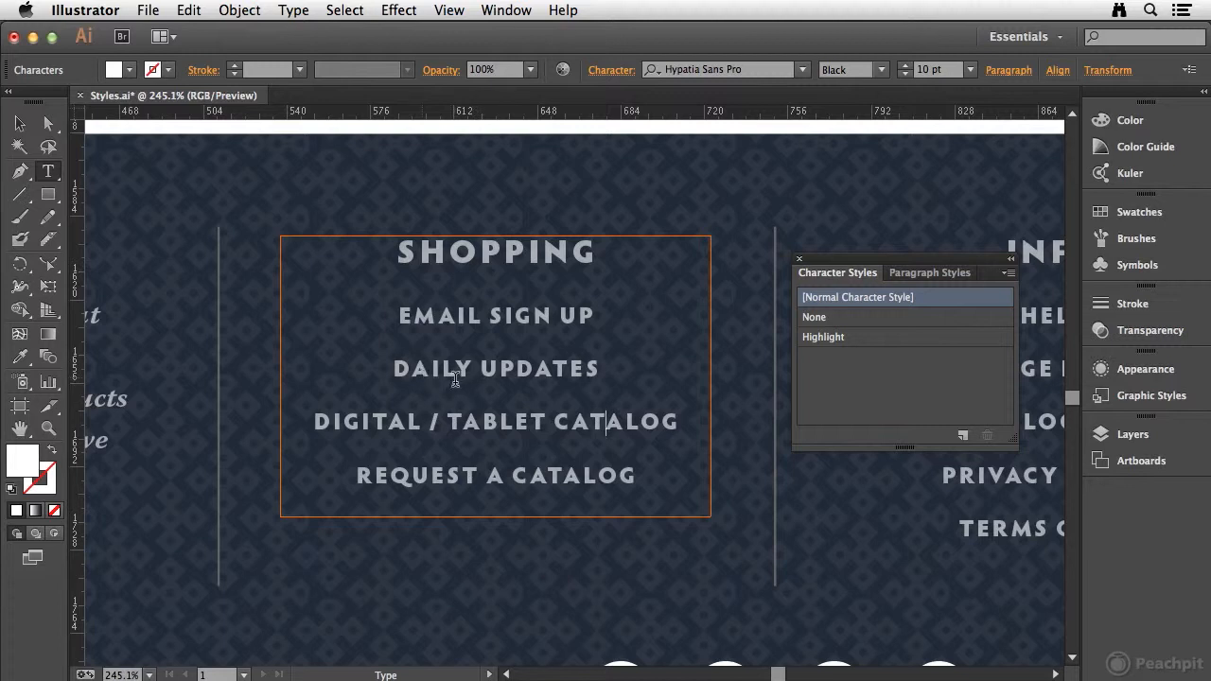
Apply the Highlight character style to DAILY in DAILY UPDATES and CATALOG in REQUEST A CATALOG
double_click(422, 369)
click(856, 338)
click(546, 421)
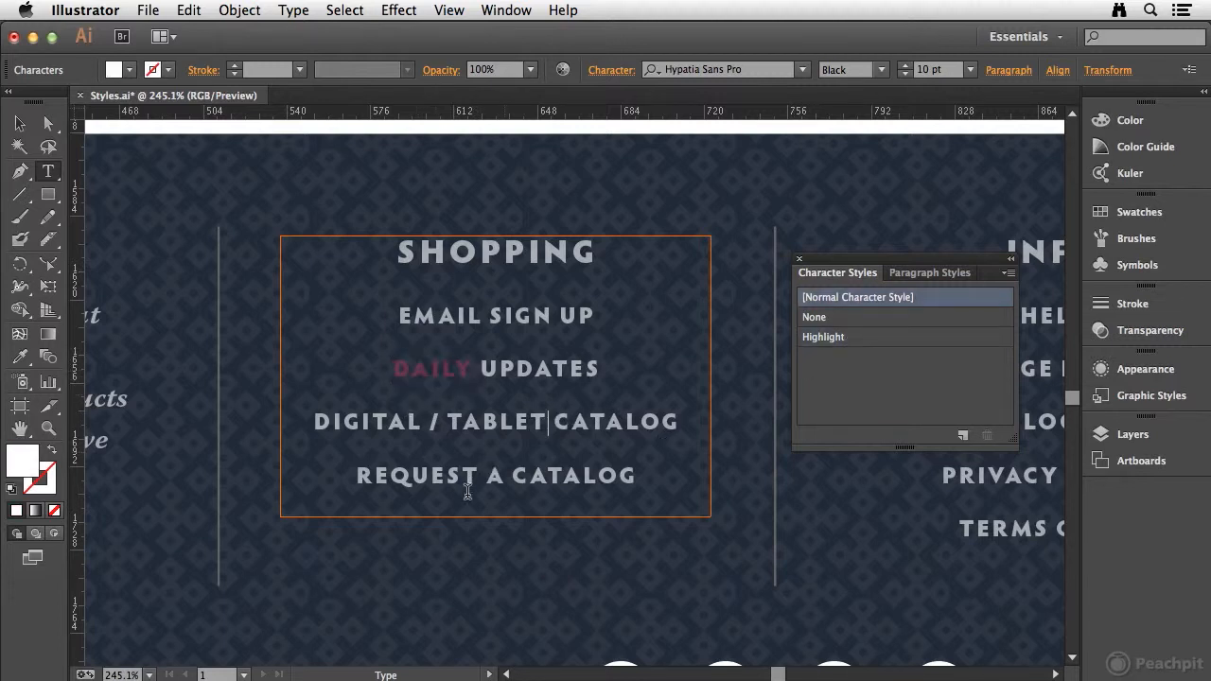
double_click(519, 476)
click(839, 338)
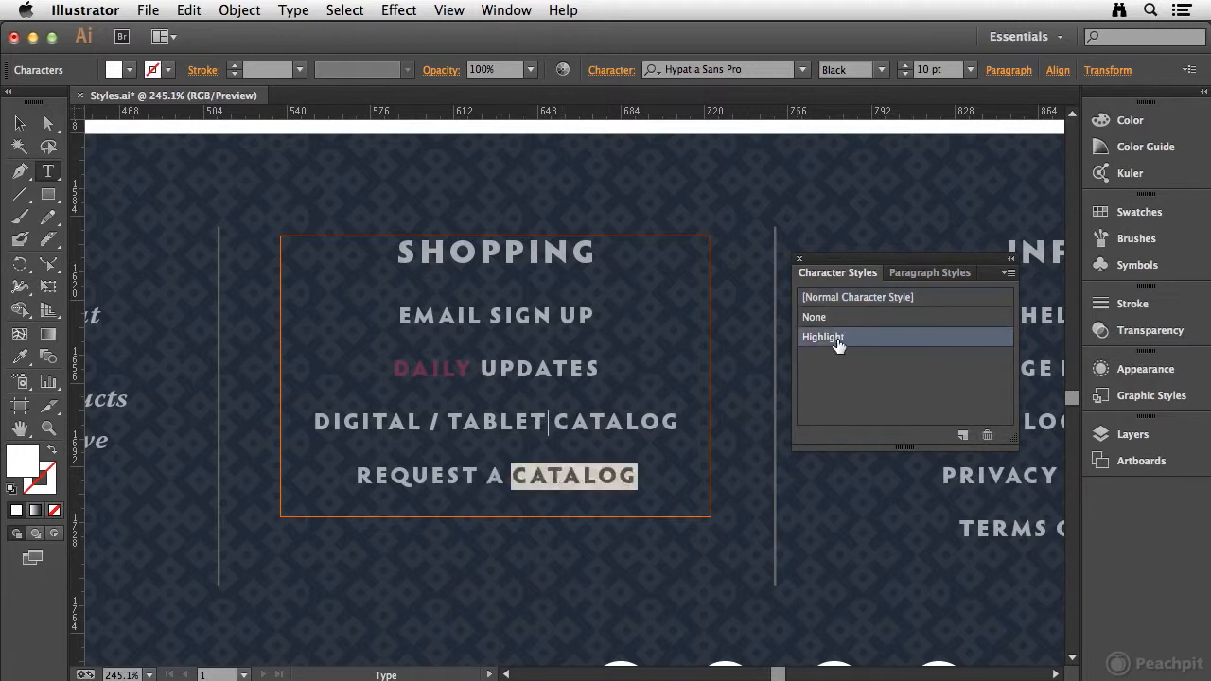
click(589, 480)
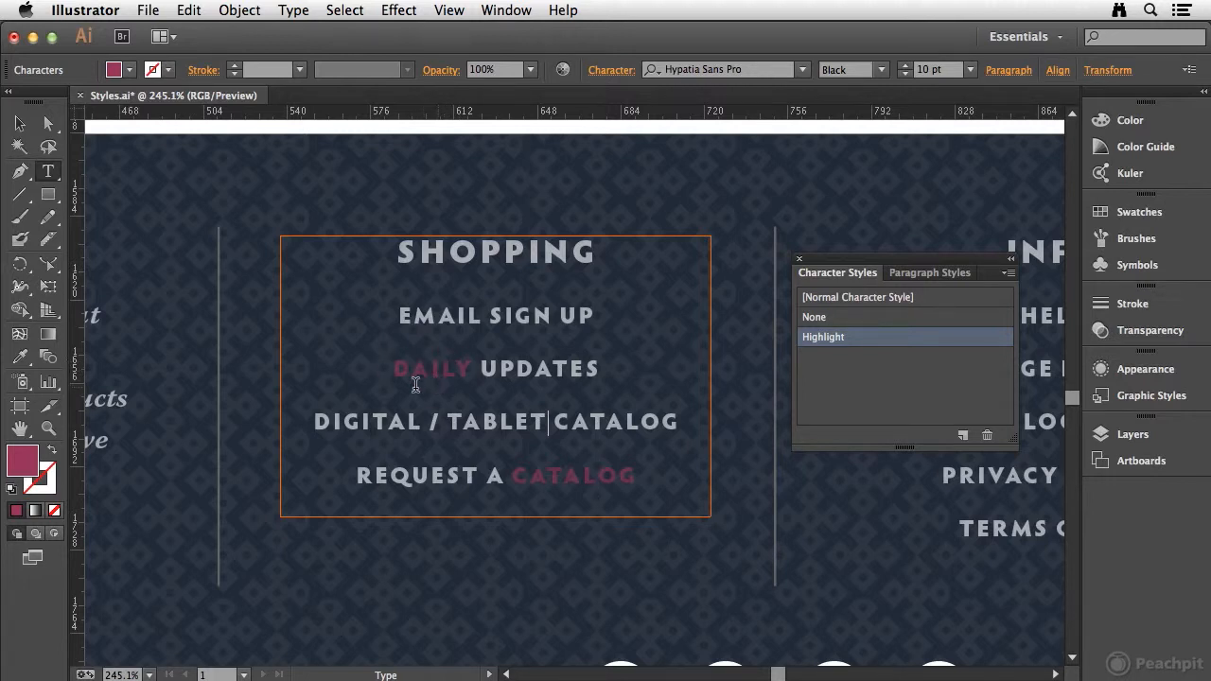
click(605, 422)
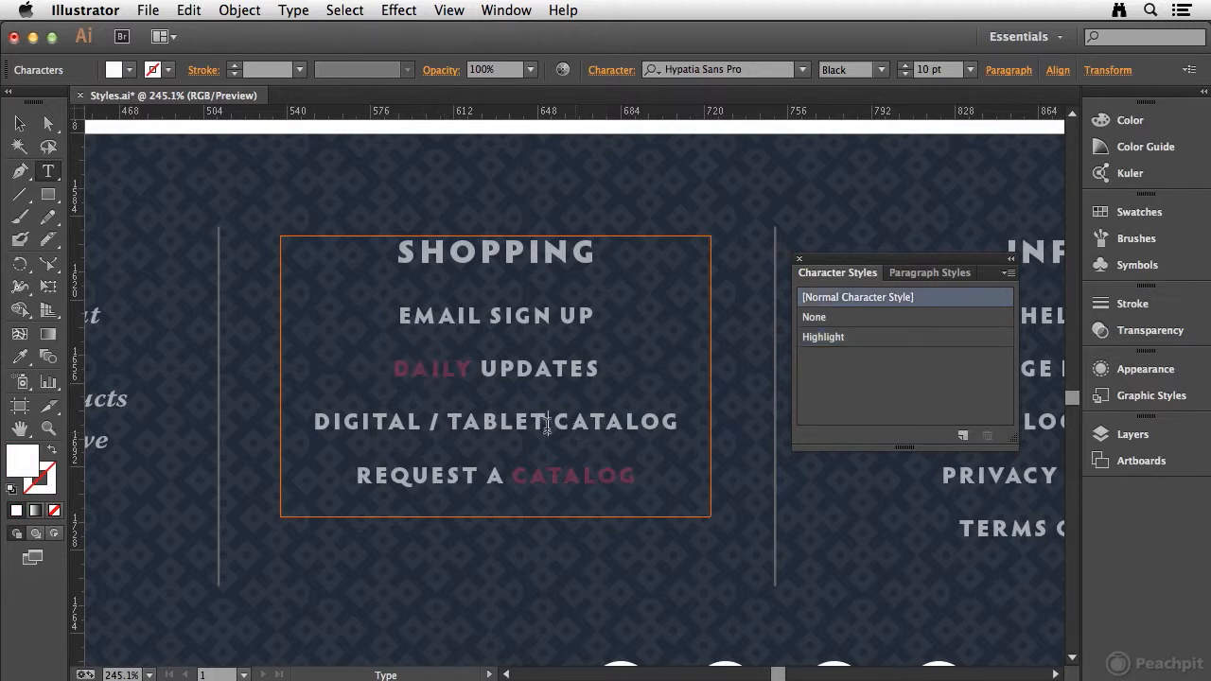